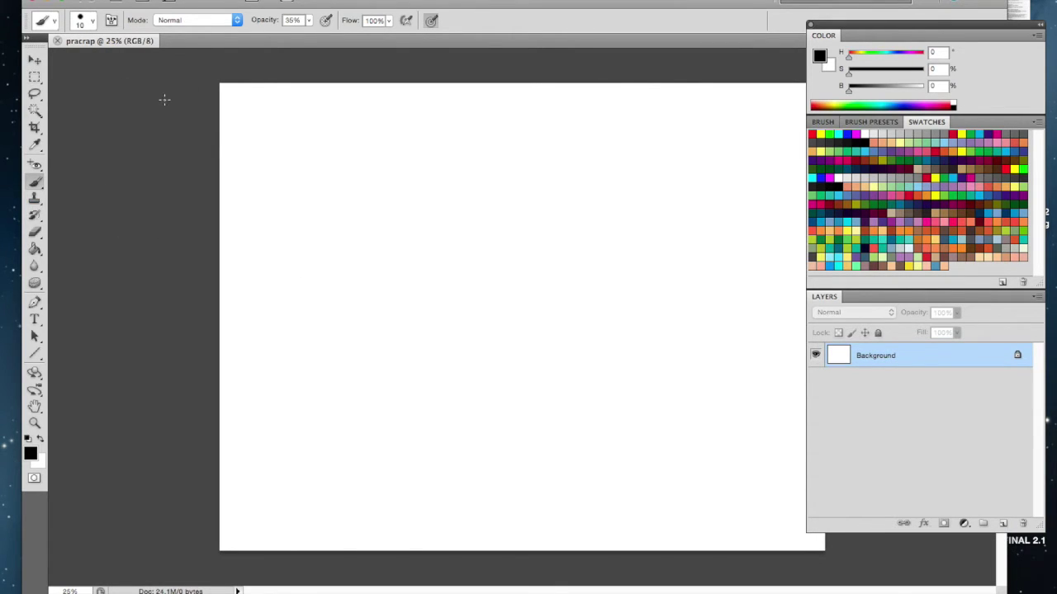
- Pick the pale teal swatch (H 176, S 24, B 78) as the painting colour and activate the Brush tool
key(z)
drag(170, 173, 259, 172)
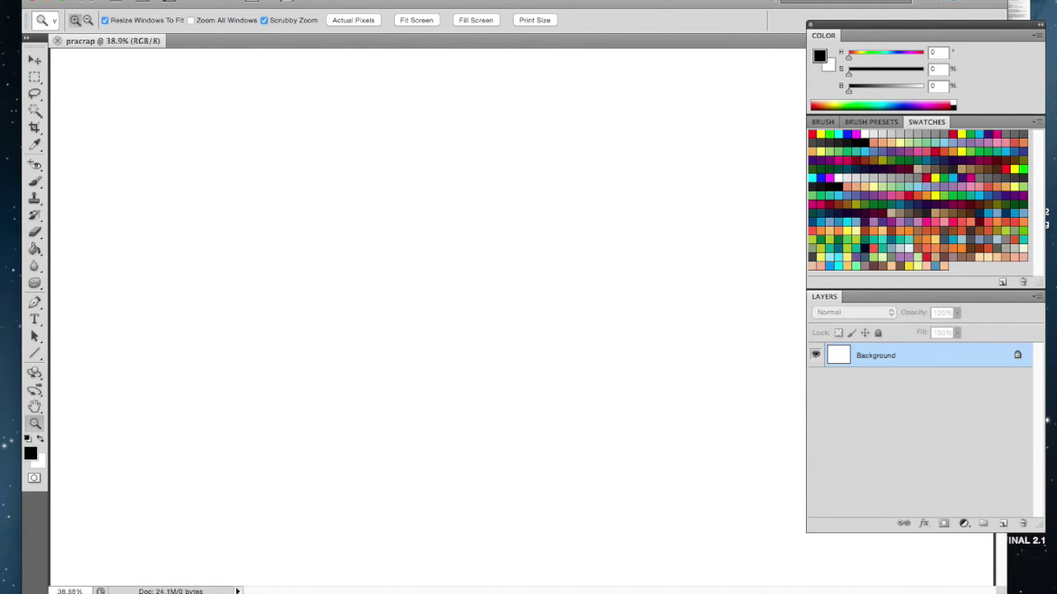
drag(528, 352, 437, 331)
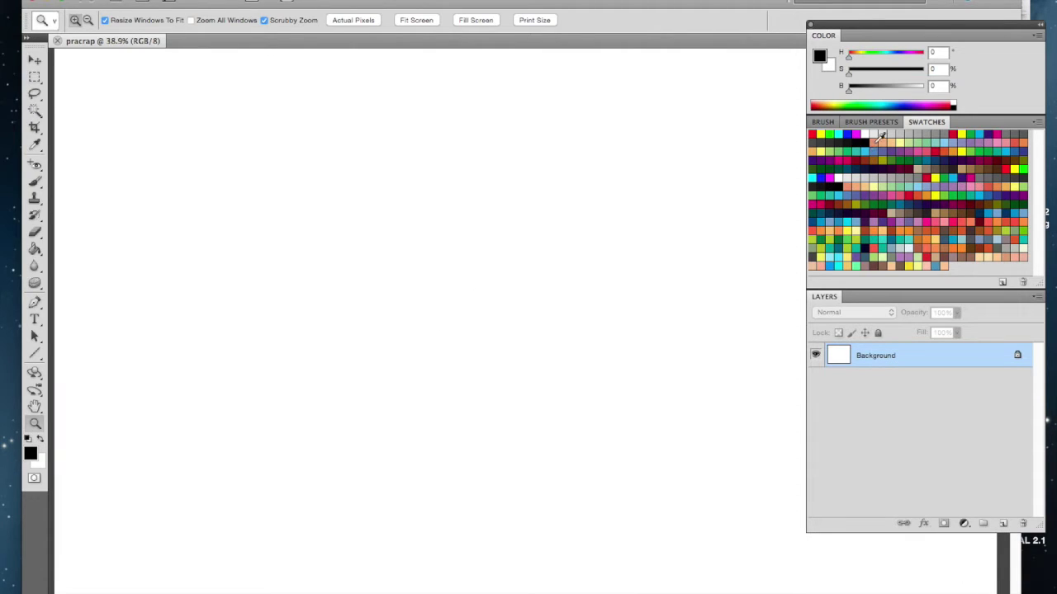
click(866, 151)
click(942, 141)
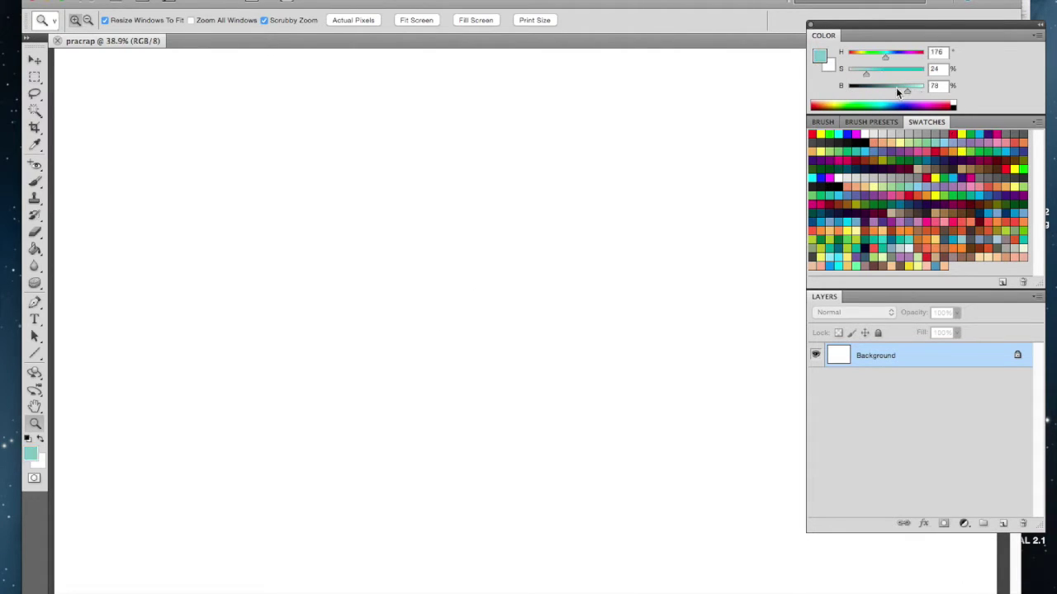
click(34, 181)
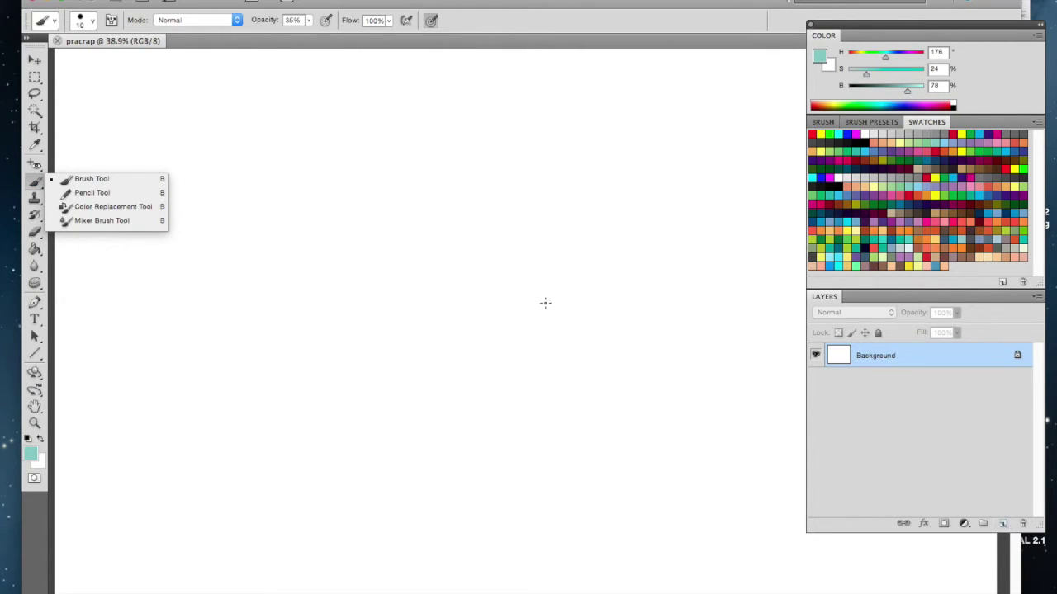
click(520, 284)
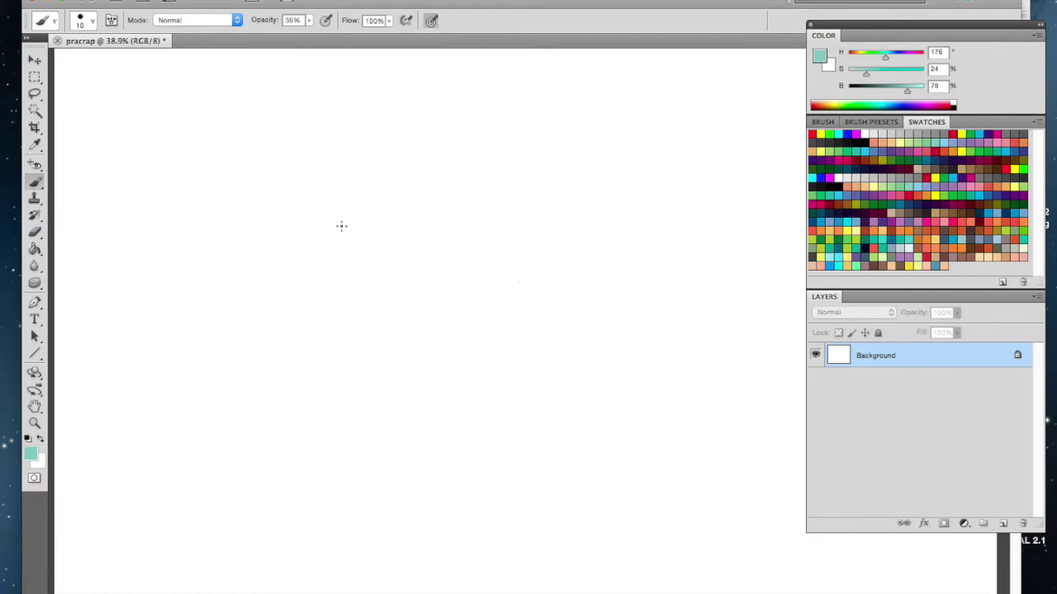
key(ctrl+z)
- Sketch a rough circle for the head and a slightly arched back line beyond its lower right
key(space)
mouse_move(512, 330)
mouse_down()
mouse_move(543, 309)
mouse_move(495, 353)
mouse_move(507, 343)
mouse_up()
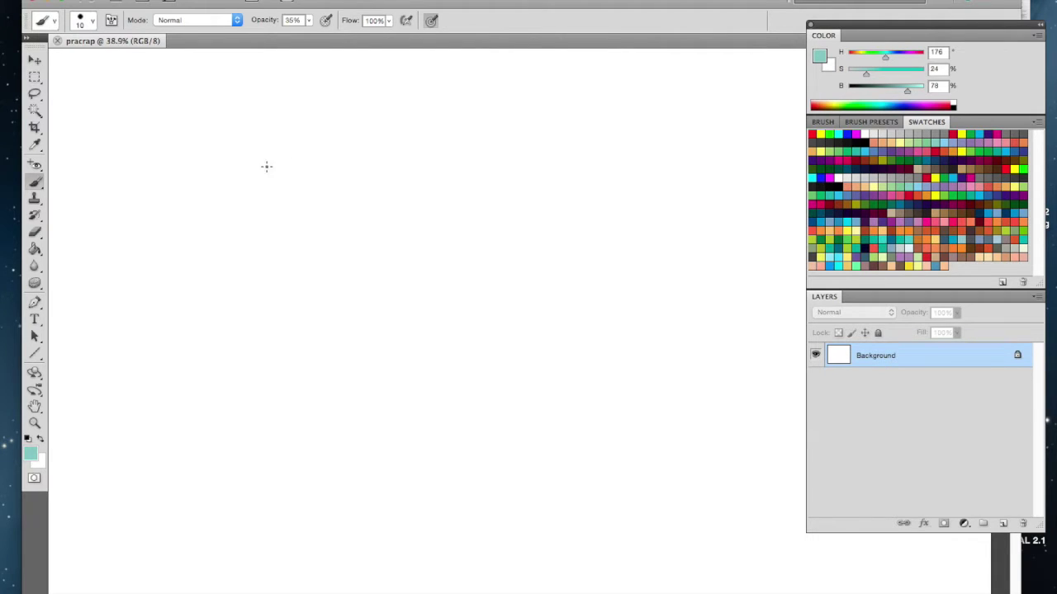
mouse_move(254, 167)
mouse_down()
mouse_move(241, 208)
mouse_move(288, 174)
mouse_move(267, 223)
mouse_move(247, 169)
mouse_move(295, 201)
mouse_move(223, 200)
mouse_move(287, 172)
mouse_move(261, 231)
mouse_move(250, 170)
mouse_up()
drag(227, 211, 258, 230)
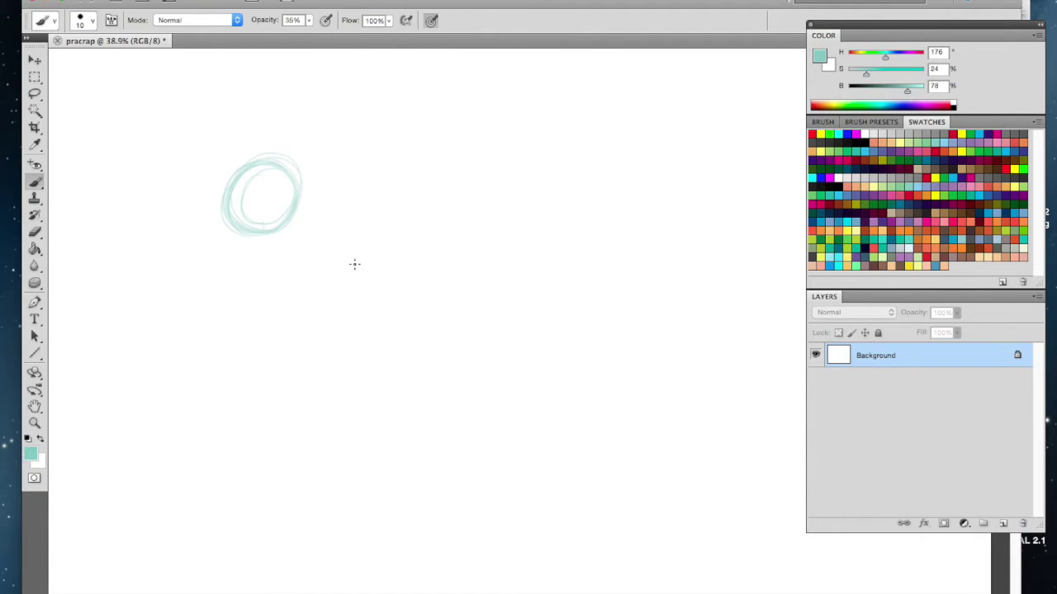
drag(331, 242, 479, 250)
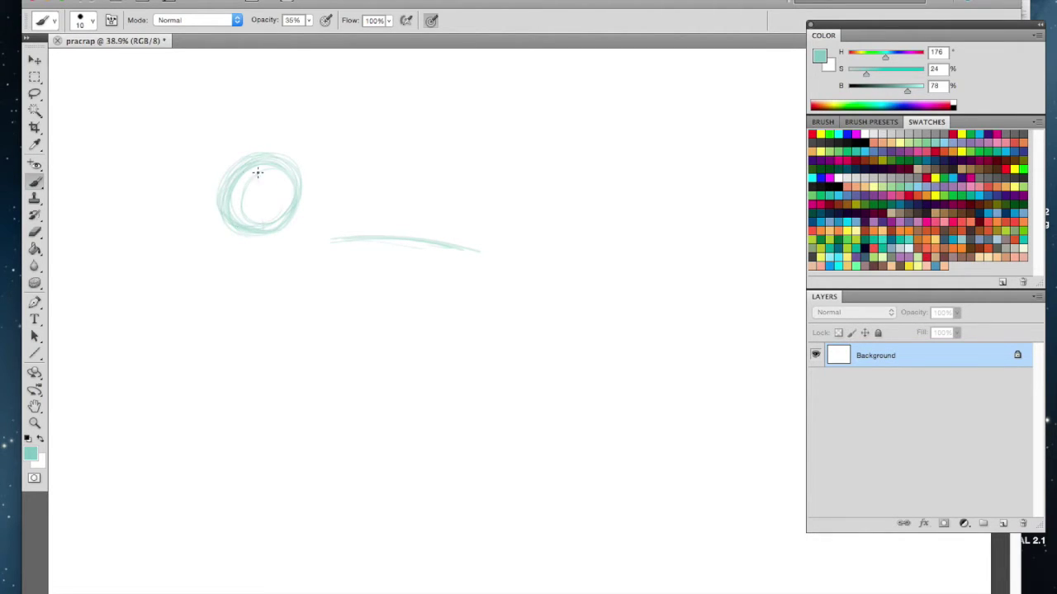
drag(267, 236, 260, 243)
- Sketch a rounded triangular torso below the back line, tapering down to a point
mouse_move(338, 239)
mouse_down()
mouse_move(439, 239)
mouse_move(358, 236)
mouse_move(430, 239)
mouse_move(475, 256)
mouse_move(472, 287)
mouse_up()
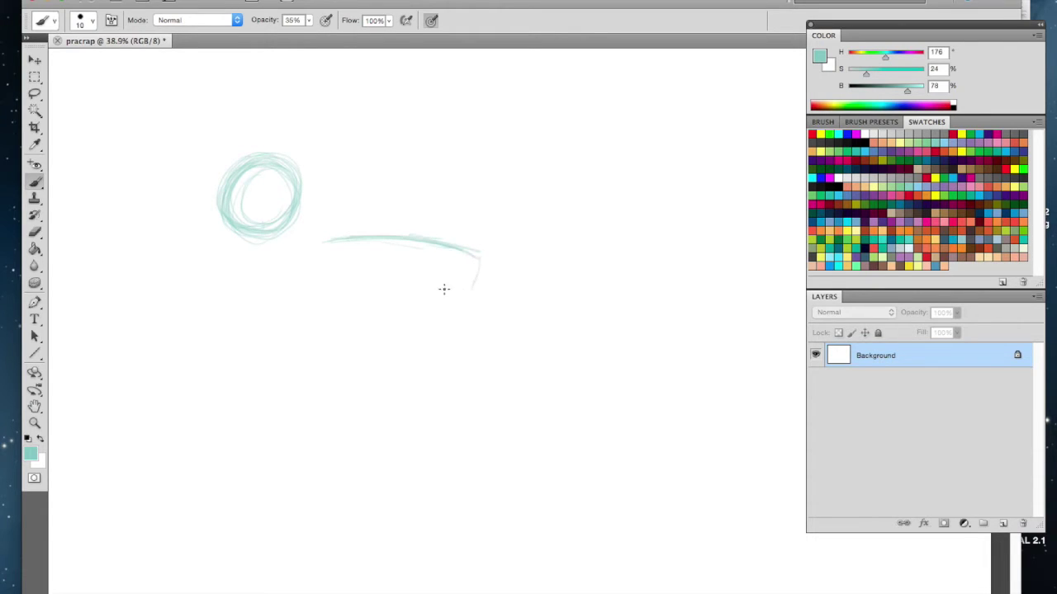
mouse_move(326, 242)
mouse_down()
mouse_move(412, 330)
mouse_move(388, 324)
mouse_move(432, 333)
mouse_up()
mouse_move(494, 275)
mouse_down()
mouse_move(434, 340)
mouse_move(443, 330)
mouse_up()
drag(468, 290, 405, 330)
mouse_move(328, 248)
mouse_down()
mouse_move(390, 306)
mouse_move(336, 274)
mouse_move(440, 334)
mouse_up()
drag(480, 261, 380, 236)
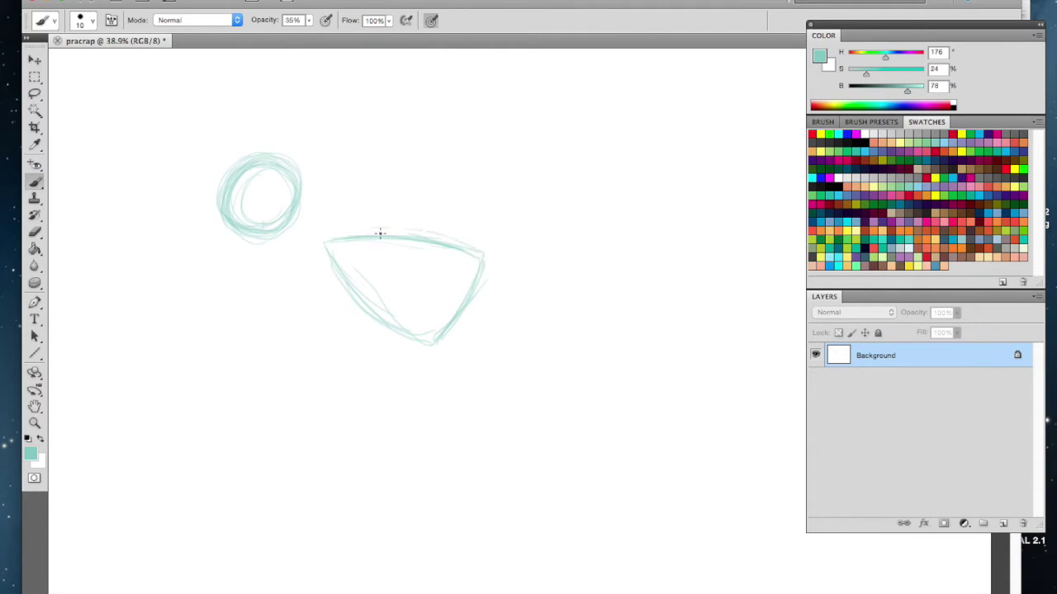
mouse_move(340, 266)
mouse_down()
mouse_move(359, 315)
mouse_move(358, 302)
mouse_move(423, 336)
mouse_move(464, 303)
mouse_move(444, 328)
mouse_move(484, 263)
mouse_up()
- Sketch a curved neck joining the head to the torso, and a long tapering tail rising from the rump
mouse_move(299, 203)
mouse_down()
mouse_move(319, 247)
mouse_move(308, 234)
mouse_move(343, 236)
mouse_move(277, 225)
mouse_move(290, 263)
mouse_move(280, 253)
mouse_move(326, 270)
mouse_move(272, 221)
mouse_move(306, 281)
mouse_move(291, 269)
mouse_move(319, 282)
mouse_up()
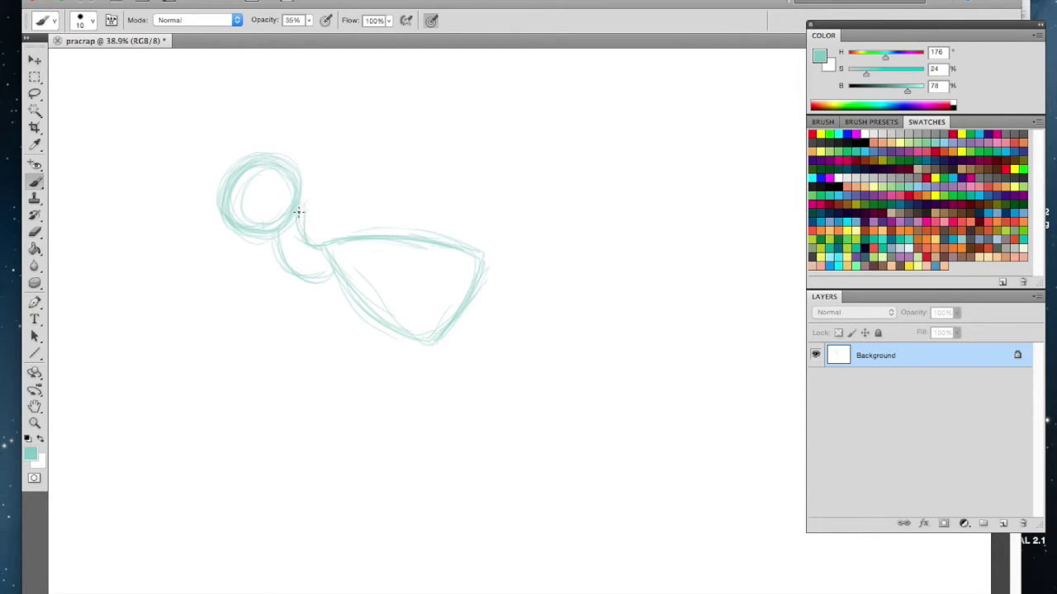
drag(297, 172, 320, 247)
mouse_move(446, 246)
mouse_down()
mouse_move(514, 234)
mouse_move(489, 240)
mouse_move(591, 196)
mouse_move(534, 229)
mouse_move(628, 160)
mouse_move(607, 182)
mouse_move(677, 111)
mouse_move(634, 175)
mouse_move(570, 237)
mouse_move(477, 293)
mouse_up()
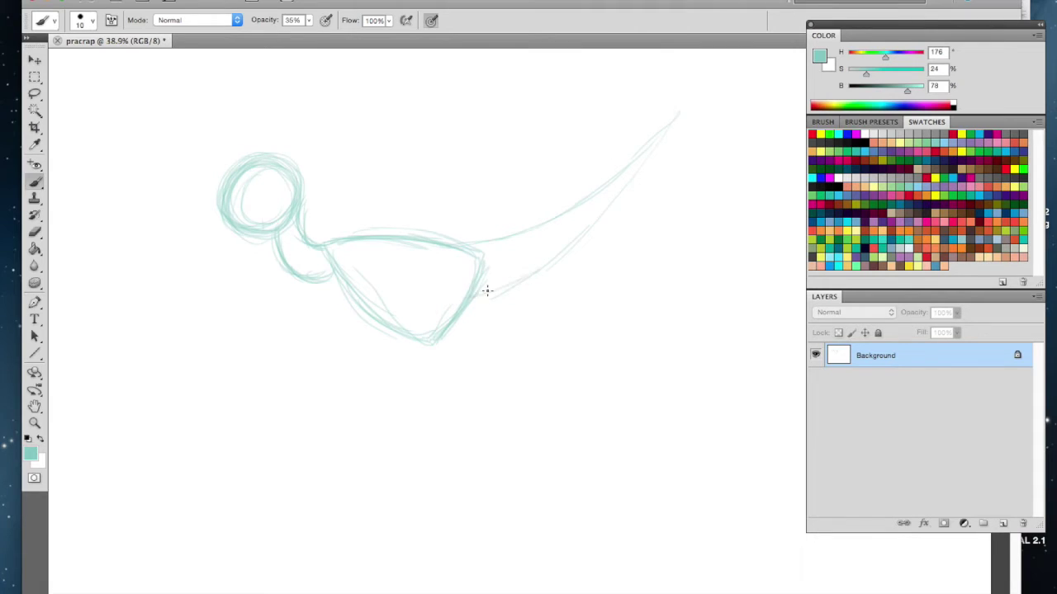
drag(620, 194, 660, 123)
- Sketch a pointed snout with its mouth line on the head, and draw the front edge of the near thigh
mouse_move(239, 170)
mouse_down()
mouse_move(163, 204)
mouse_move(179, 195)
mouse_move(166, 213)
mouse_move(177, 223)
mouse_move(213, 221)
mouse_move(165, 219)
mouse_move(232, 217)
mouse_move(167, 225)
mouse_move(224, 228)
mouse_up()
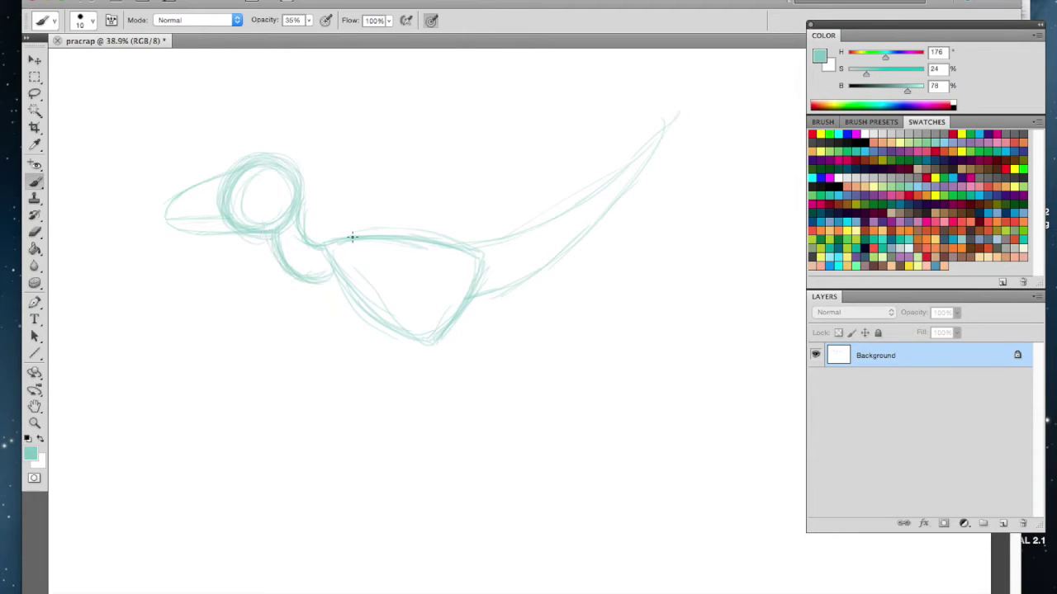
scroll(408, 330, down, 3)
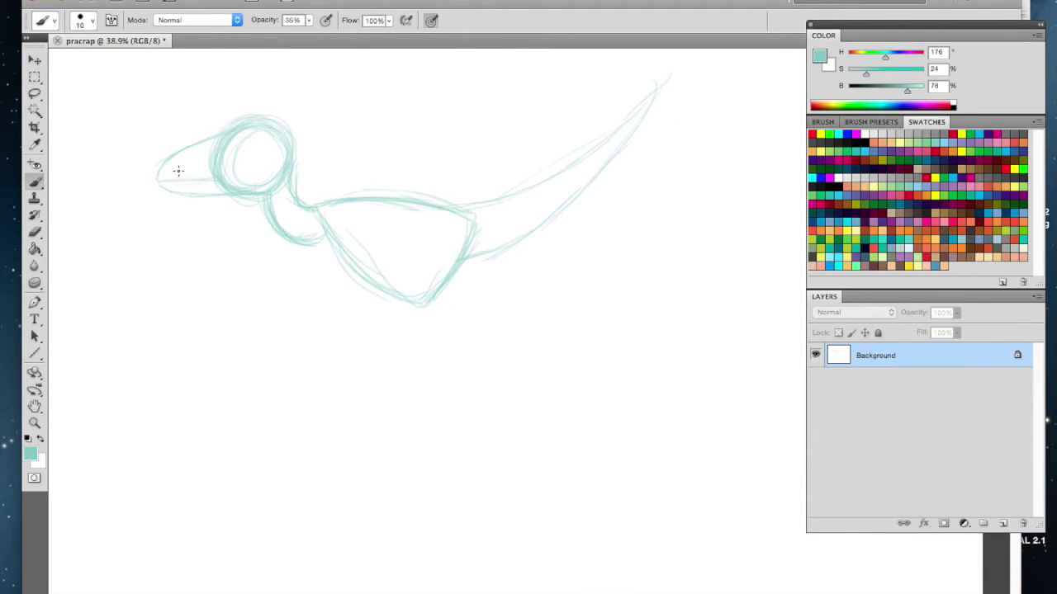
drag(161, 184, 231, 177)
drag(386, 301, 385, 255)
drag(387, 324, 388, 271)
mouse_move(388, 266)
mouse_down()
mouse_move(396, 329)
mouse_move(414, 345)
mouse_move(458, 348)
mouse_move(458, 443)
mouse_up()
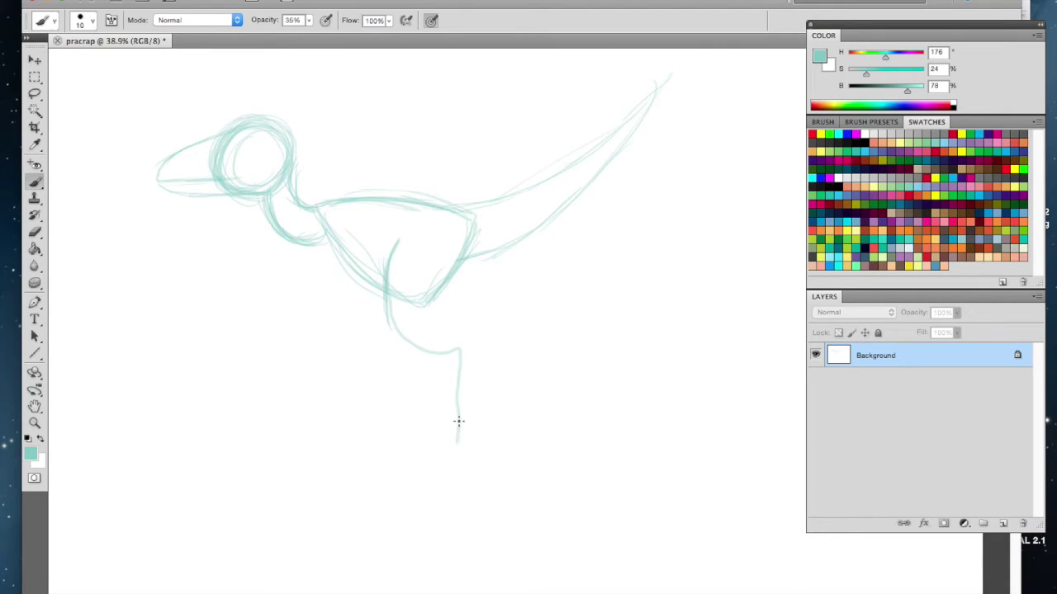
mouse_move(418, 354)
mouse_down()
mouse_move(380, 301)
mouse_move(385, 291)
mouse_move(394, 339)
mouse_move(445, 361)
mouse_move(458, 356)
mouse_move(397, 336)
mouse_move(462, 353)
mouse_move(460, 426)
mouse_up()
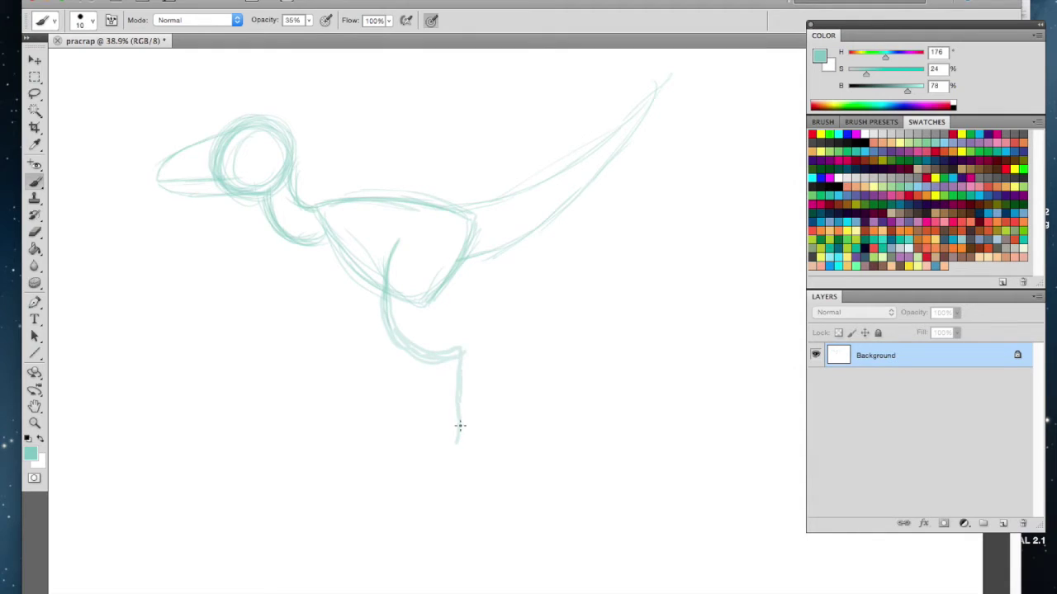
mouse_move(459, 347)
mouse_down()
mouse_move(412, 339)
mouse_move(384, 281)
mouse_up()
mouse_move(468, 358)
mouse_down()
mouse_move(428, 350)
mouse_move(387, 288)
mouse_move(397, 252)
mouse_up()
key(ctrl+alt+z)
key(ctrl+alt+z)
key(ctrl+alt+z)
key(ctrl+alt+z)
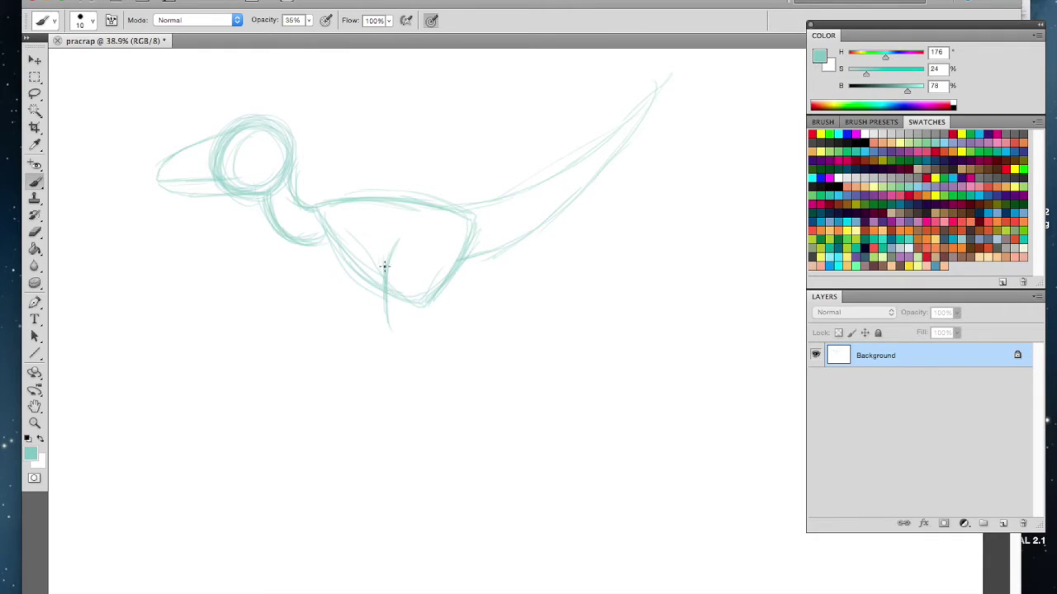
drag(442, 406, 452, 340)
key(ctrl+z)
- Sketch the near hind leg with a bent knee, backward shin, upright lower leg and a clawed foot with raised toe
mouse_move(390, 255)
mouse_down()
mouse_move(384, 348)
mouse_move(407, 352)
mouse_move(382, 328)
mouse_move(395, 357)
mouse_move(395, 347)
mouse_move(414, 355)
mouse_move(395, 358)
mouse_move(472, 341)
mouse_up()
mouse_move(427, 288)
mouse_down()
mouse_move(423, 332)
mouse_move(459, 331)
mouse_move(431, 319)
mouse_move(418, 329)
mouse_move(473, 331)
mouse_up()
mouse_move(403, 356)
mouse_down()
mouse_move(502, 343)
mouse_move(453, 404)
mouse_up()
mouse_move(500, 341)
mouse_down()
mouse_move(495, 422)
mouse_move(447, 419)
mouse_move(495, 424)
mouse_up()
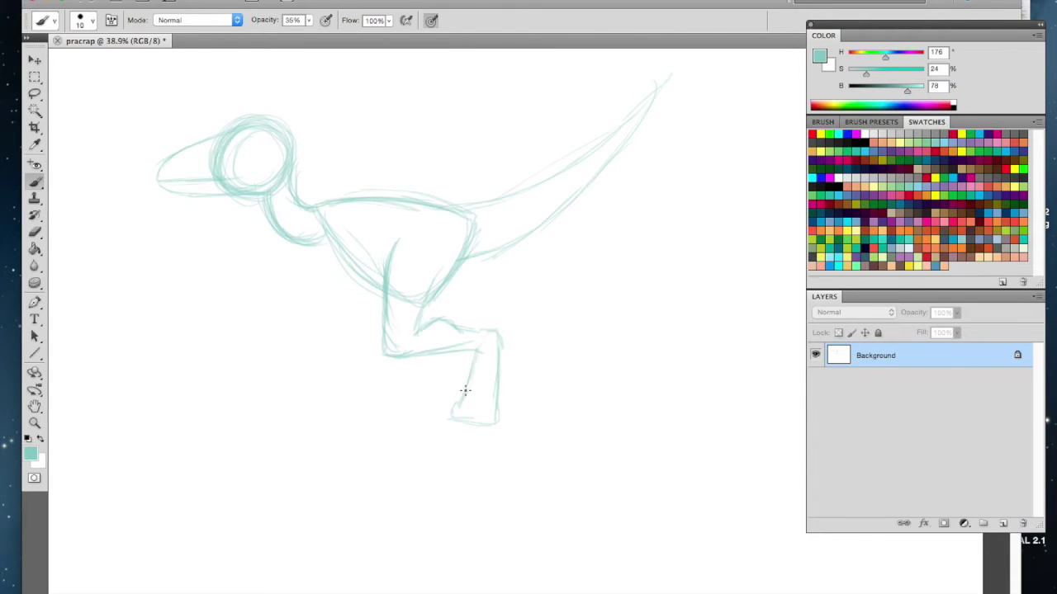
mouse_move(455, 411)
mouse_down()
mouse_move(436, 396)
mouse_move(442, 413)
mouse_move(443, 389)
mouse_move(468, 426)
mouse_move(487, 423)
mouse_move(497, 353)
mouse_up()
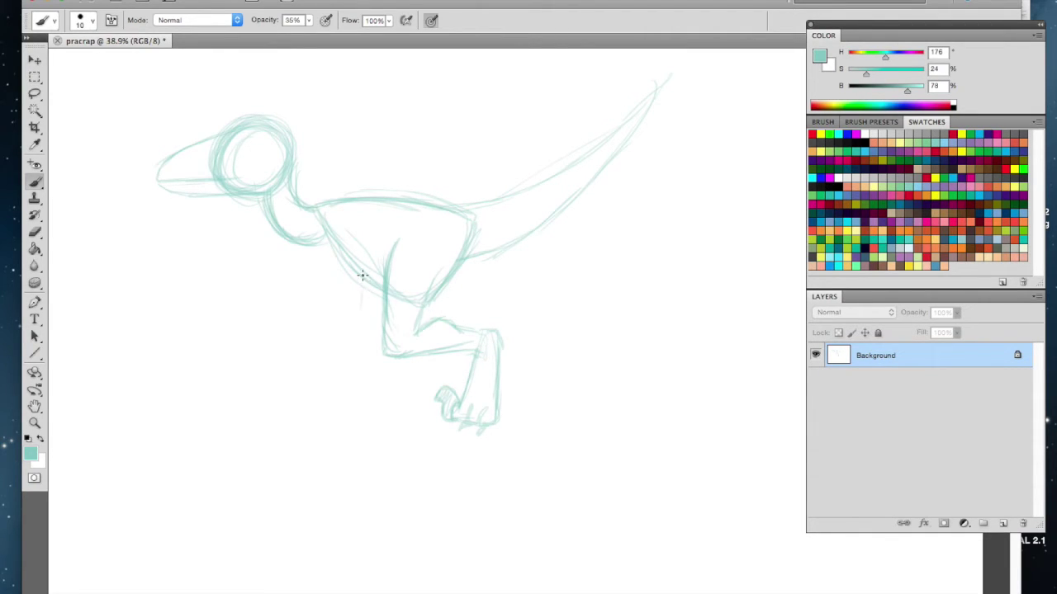
- Sketch the far hind leg and its foot partly hidden behind the near leg, with light shading
drag(359, 325, 379, 333)
drag(388, 370, 389, 387)
key(ctrl+z)
mouse_move(403, 389)
mouse_down()
mouse_move(392, 380)
mouse_move(375, 397)
mouse_move(411, 394)
mouse_up()
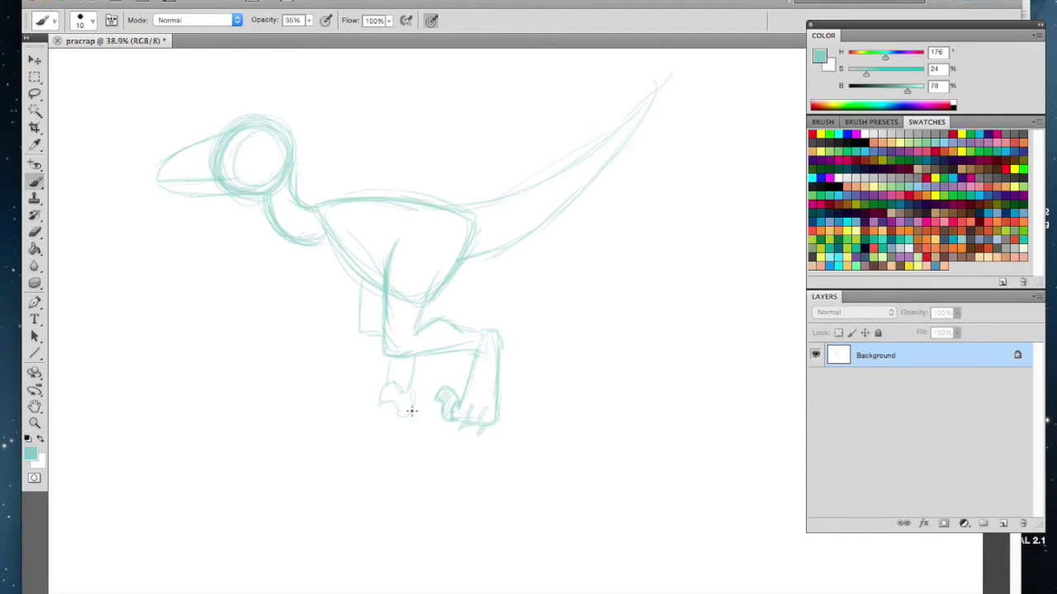
drag(435, 357, 433, 412)
drag(429, 366, 432, 396)
mouse_move(373, 285)
mouse_down()
mouse_move(360, 314)
mouse_move(379, 338)
mouse_up()
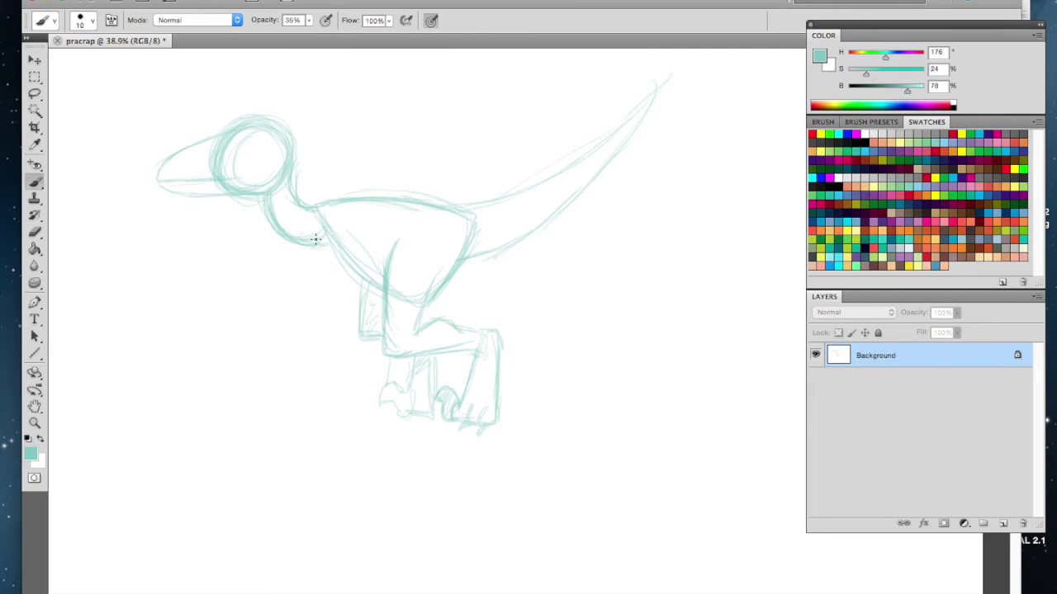
- Sketch the shoulder circle with both upper arms hanging from the chest, and extend the near forearm forward from the elbow
mouse_move(329, 226)
mouse_down()
mouse_move(339, 224)
mouse_move(318, 238)
mouse_move(341, 236)
mouse_up()
mouse_move(320, 280)
mouse_down()
mouse_move(339, 241)
mouse_move(334, 293)
mouse_up()
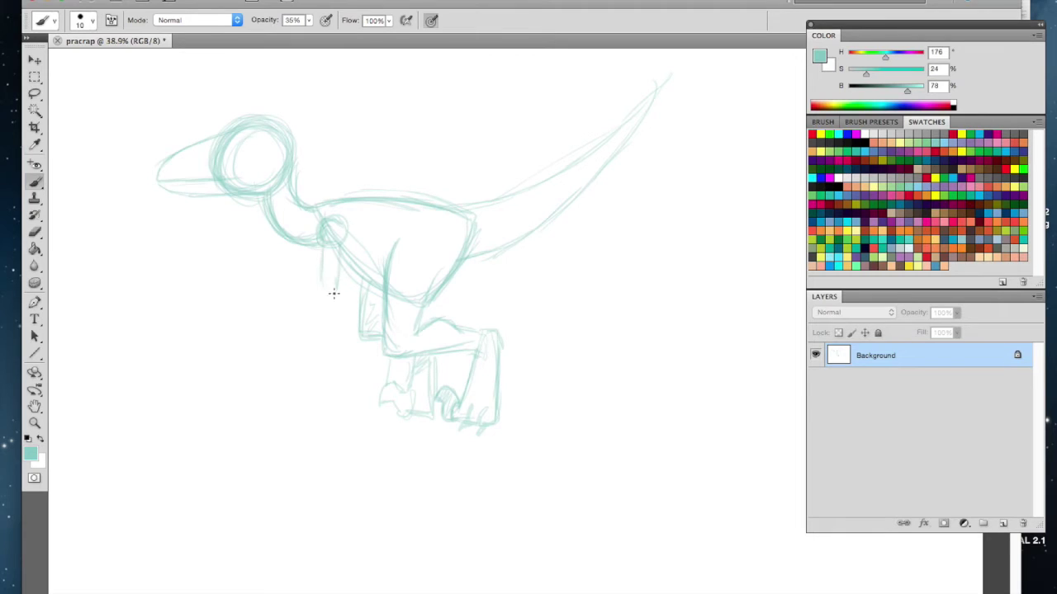
drag(303, 245, 300, 284)
mouse_move(323, 245)
mouse_down()
mouse_move(328, 308)
mouse_move(309, 285)
mouse_up()
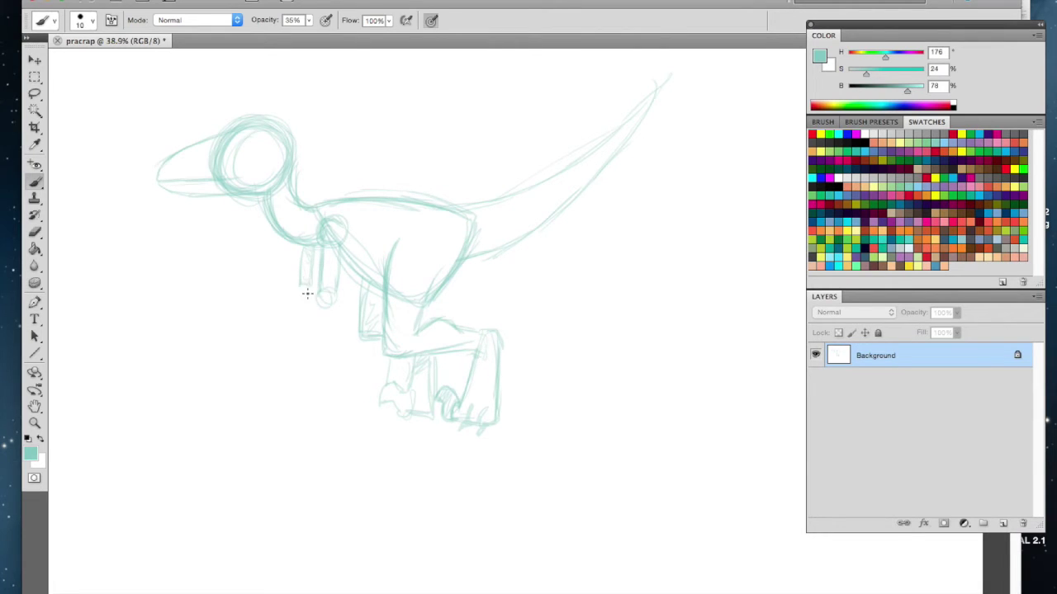
mouse_move(333, 289)
mouse_down()
mouse_move(303, 303)
mouse_move(324, 298)
mouse_move(314, 291)
mouse_move(279, 293)
mouse_move(299, 307)
mouse_move(275, 296)
mouse_move(305, 284)
mouse_move(273, 283)
mouse_move(279, 255)
mouse_move(269, 287)
mouse_up()
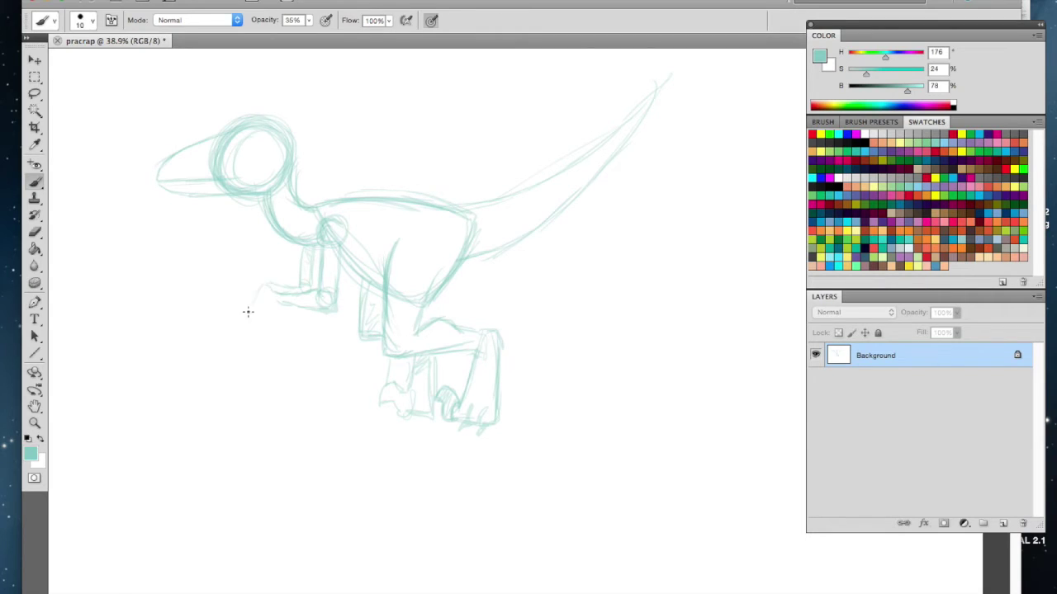
- Sketch the near hand with long drooping clawed fingers, and reinforce the far upper arm
drag(261, 287, 242, 343)
drag(274, 298, 275, 368)
mouse_move(263, 318)
mouse_down()
mouse_move(259, 371)
mouse_move(255, 311)
mouse_move(245, 353)
mouse_move(237, 333)
mouse_move(271, 280)
mouse_move(250, 311)
mouse_move(274, 377)
mouse_up()
drag(241, 302, 229, 344)
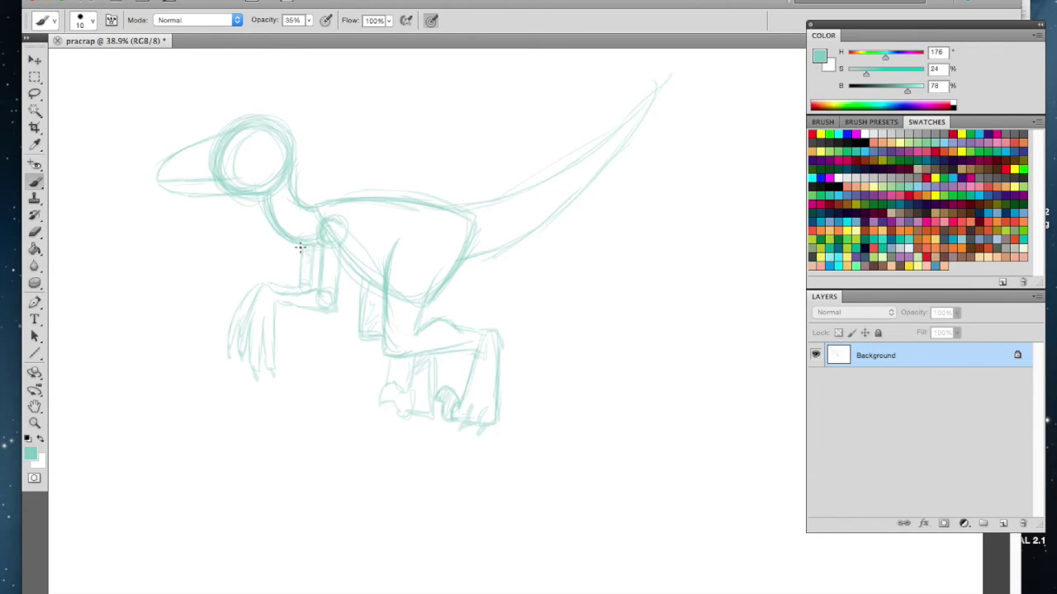
mouse_move(301, 249)
mouse_down()
mouse_move(301, 279)
mouse_move(317, 283)
mouse_up()
drag(303, 239, 319, 253)
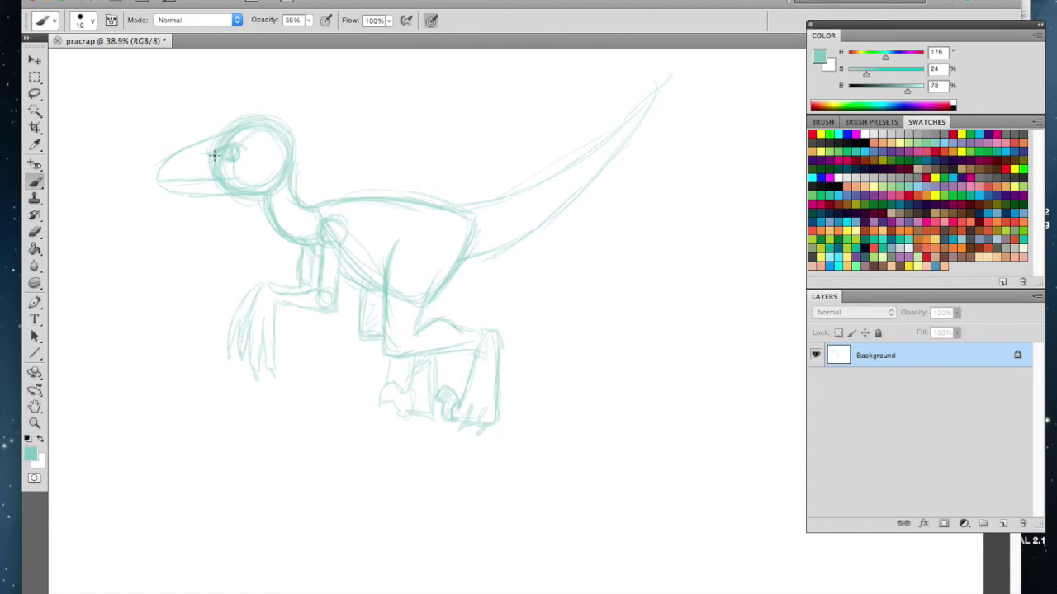
- Add small details to the mouth and far foot, and sketch a loose feather outline around the head and neck
drag(183, 181, 201, 181)
drag(384, 406, 380, 413)
mouse_move(224, 114)
mouse_down()
mouse_move(296, 121)
mouse_move(310, 196)
mouse_move(278, 88)
mouse_move(259, 141)
mouse_move(239, 136)
mouse_move(259, 142)
mouse_move(258, 240)
mouse_move(274, 276)
mouse_move(274, 240)
mouse_move(289, 263)
mouse_up()
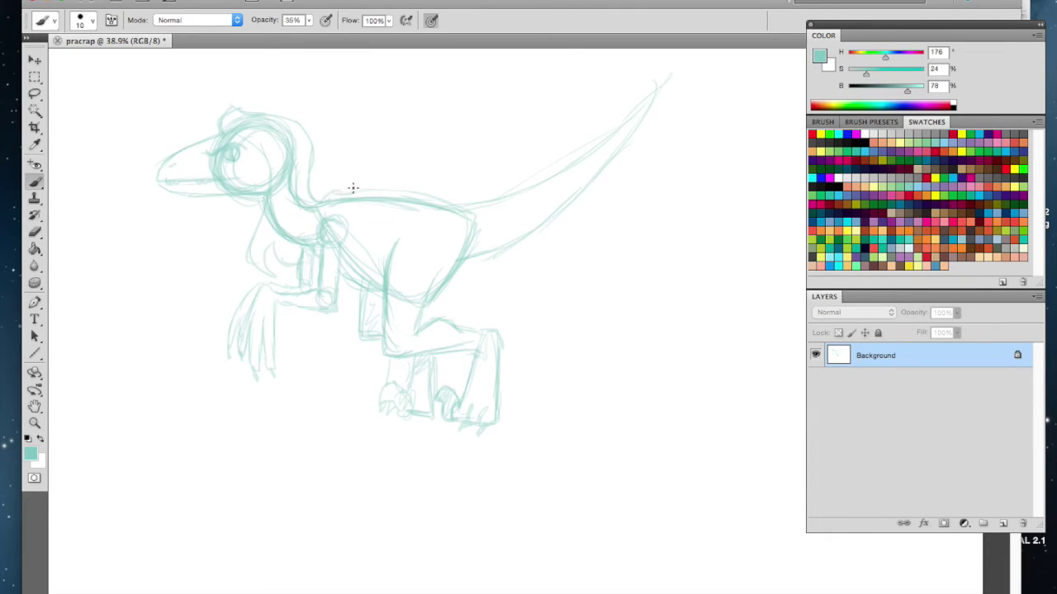
- Sketch ragged feathers along the top of the tail and a jagged feather fan hanging below it
drag(307, 128, 384, 136)
key(ctrl+z)
mouse_move(448, 198)
mouse_down()
mouse_move(495, 194)
mouse_move(543, 170)
mouse_move(526, 183)
mouse_move(601, 128)
mouse_up()
mouse_move(563, 161)
mouse_down()
mouse_move(629, 109)
mouse_move(629, 181)
mouse_move(602, 212)
mouse_move(594, 274)
mouse_move(544, 255)
mouse_move(578, 311)
mouse_move(546, 292)
mouse_move(560, 321)
mouse_move(543, 311)
mouse_move(530, 331)
mouse_up()
- Sketch the hip line with feathers sweeping over the thigh, and add stripe marks on the front of the back
drag(413, 200, 395, 256)
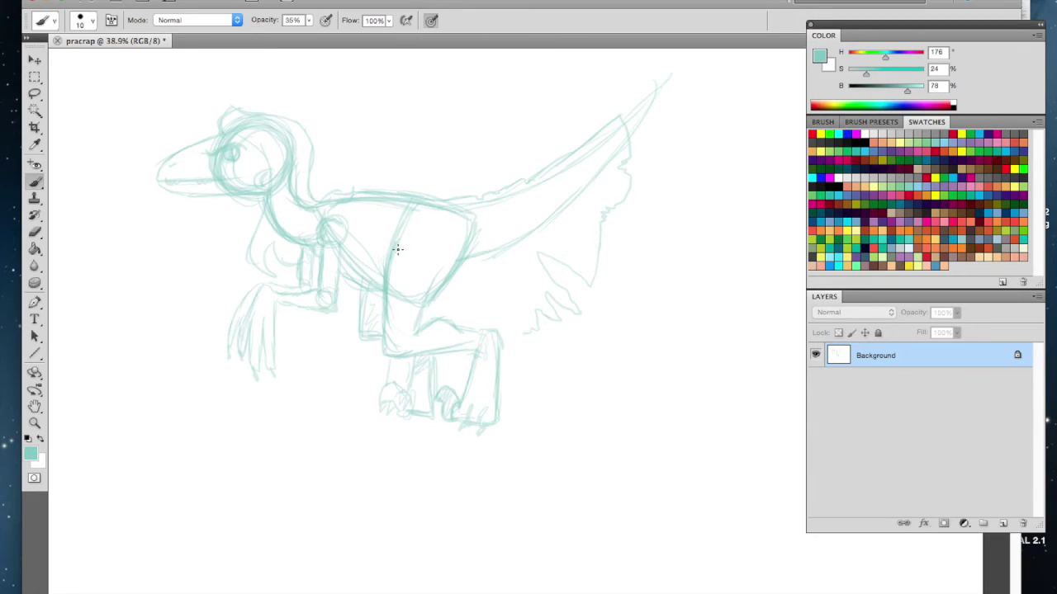
drag(395, 248, 448, 315)
drag(394, 251, 423, 289)
mouse_move(435, 251)
mouse_down()
mouse_move(466, 309)
mouse_move(448, 239)
mouse_move(480, 273)
mouse_move(474, 233)
mouse_move(508, 343)
mouse_up()
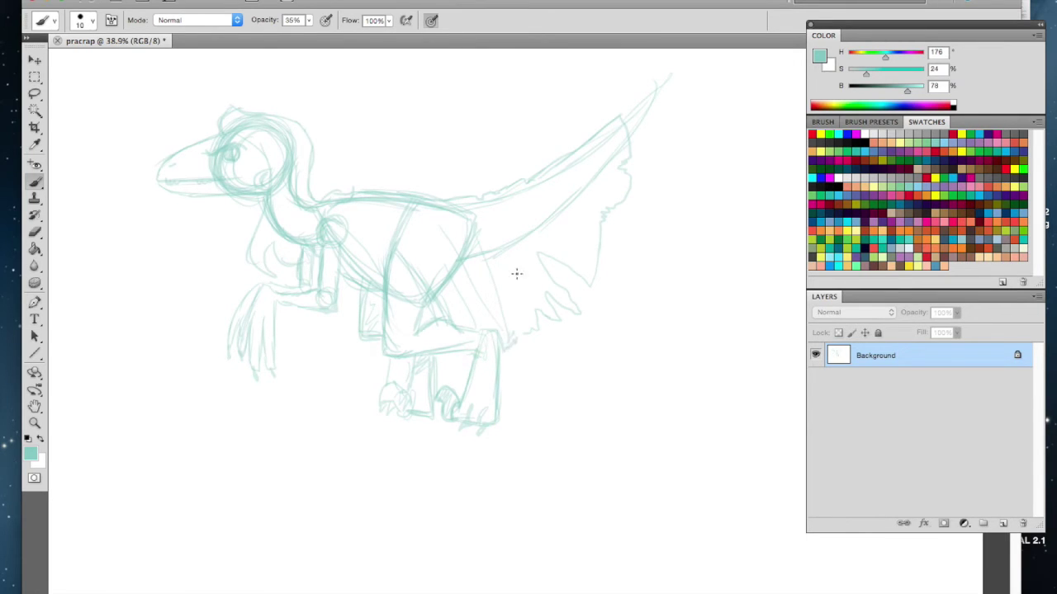
mouse_move(338, 206)
mouse_down()
mouse_move(364, 223)
mouse_move(396, 207)
mouse_up()
- Sketch loose angular marks in the empty area before the feet, and a spiky crest on top of the head
mouse_move(118, 402)
mouse_down()
mouse_move(173, 374)
mouse_move(180, 408)
mouse_move(107, 393)
mouse_move(149, 385)
mouse_move(143, 355)
mouse_move(156, 388)
mouse_move(90, 396)
mouse_up()
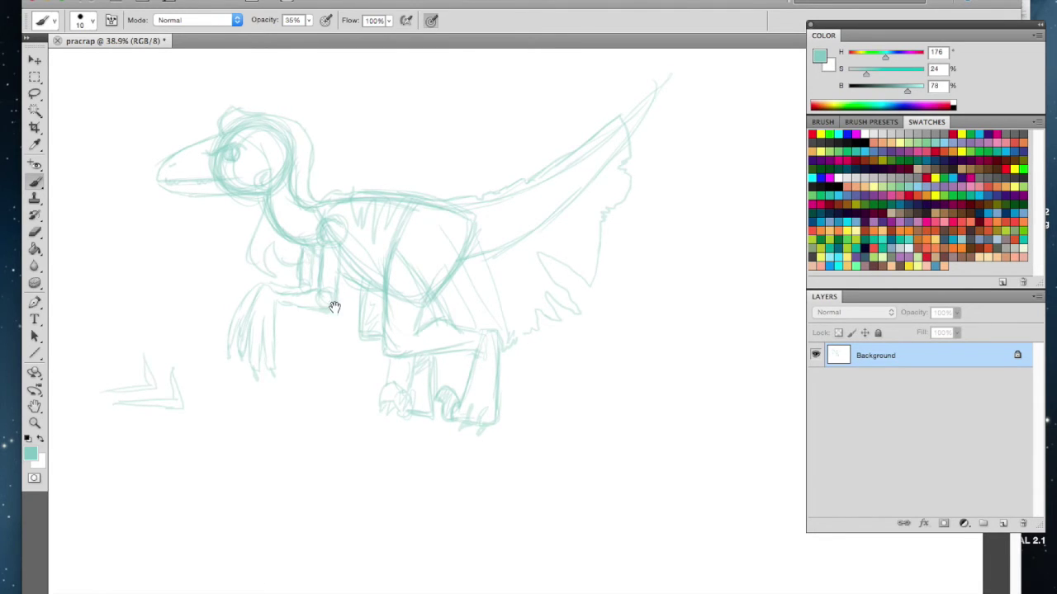
scroll(322, 272, up, 2)
mouse_move(269, 146)
mouse_down()
mouse_move(267, 132)
mouse_move(290, 143)
mouse_up()
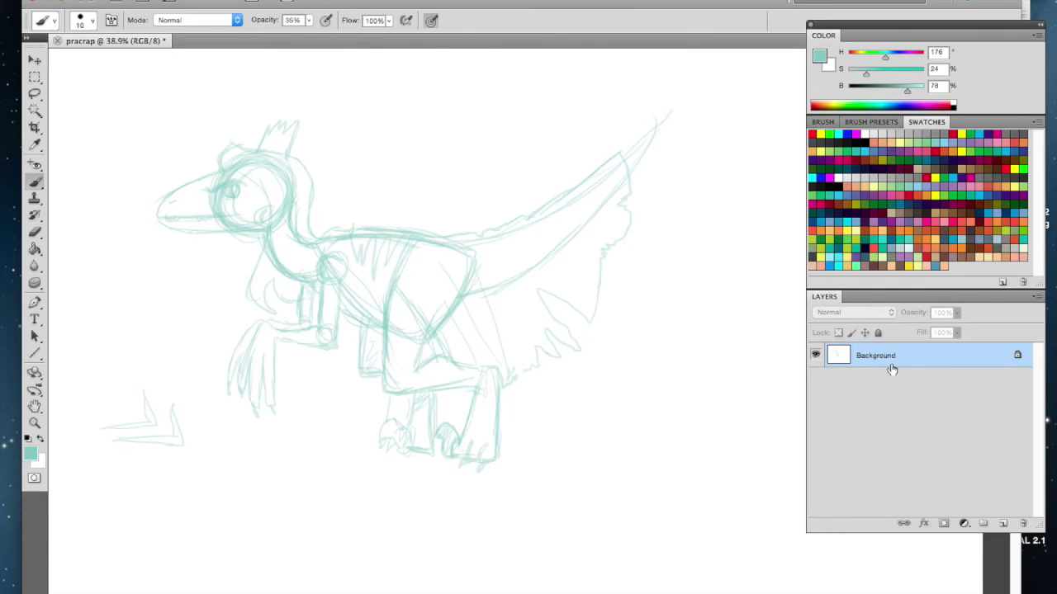
- Add a new layer above the sketch and set the brush to black at 100% opacity
click(1002, 523)
mouse_move(412, 270)
mouse_down()
mouse_move(460, 306)
mouse_move(415, 283)
mouse_move(360, 367)
mouse_up()
click(858, 142)
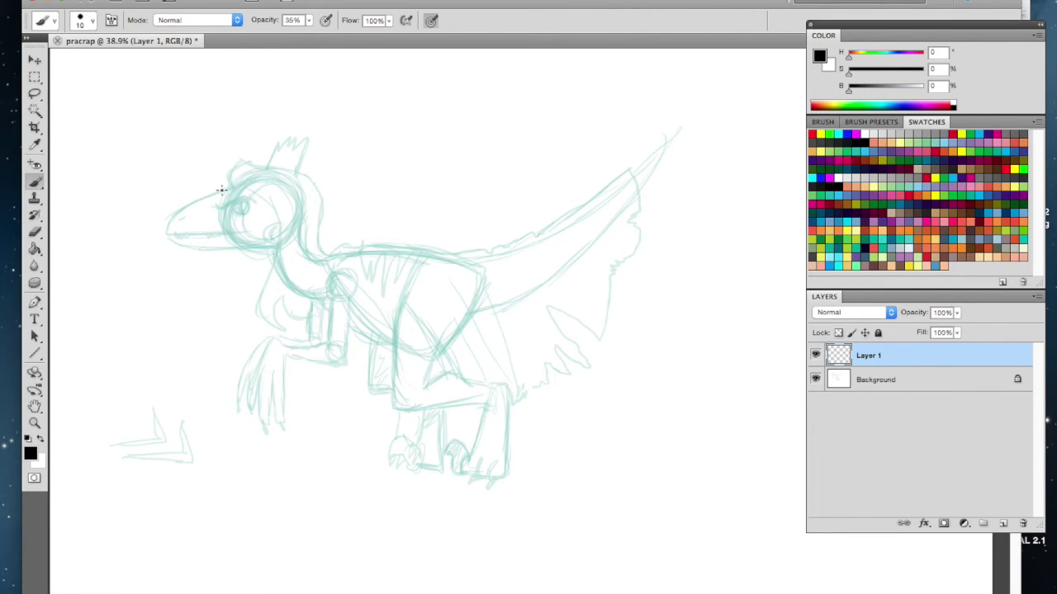
mouse_move(167, 230)
mouse_down()
mouse_move(183, 205)
mouse_move(221, 190)
mouse_up()
key(ctrl+z)
click(312, 21)
drag(312, 35, 358, 38)
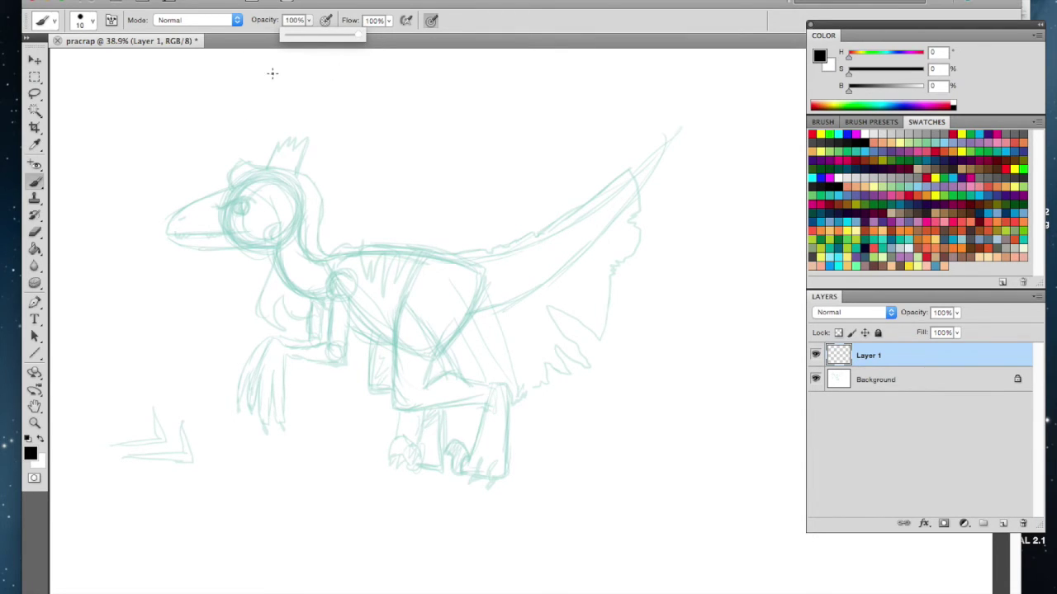
- Ink the top of the snout, the head crest and the jagged feather outline around the head and neck
click(166, 229)
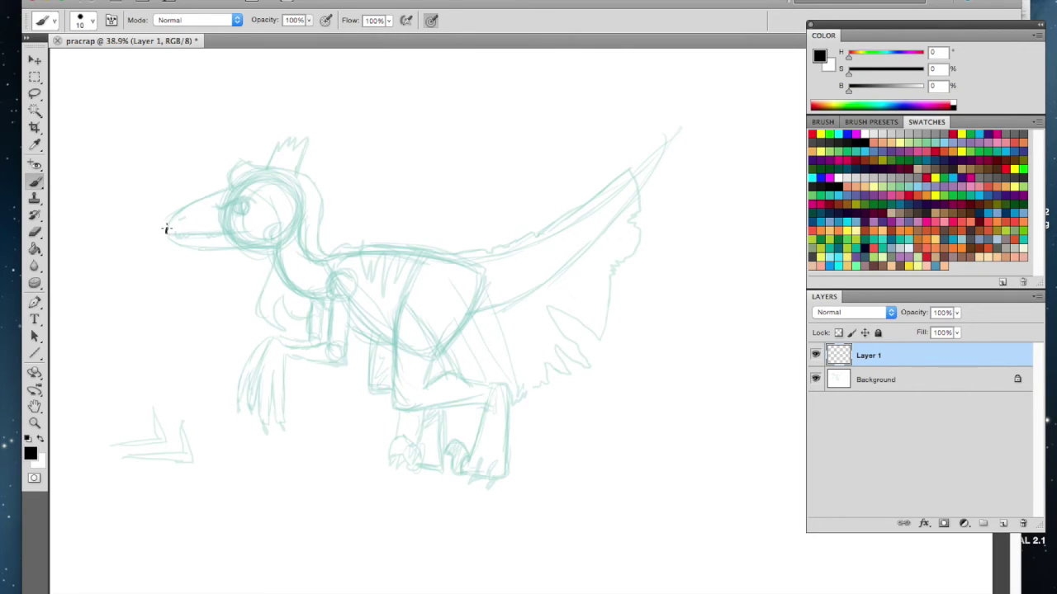
mouse_move(169, 221)
mouse_down()
mouse_move(233, 188)
mouse_move(231, 171)
mouse_move(269, 163)
mouse_move(291, 137)
mouse_move(303, 144)
mouse_move(296, 173)
mouse_move(314, 182)
mouse_move(321, 207)
mouse_move(318, 241)
mouse_move(330, 253)
mouse_move(369, 237)
mouse_move(368, 249)
mouse_move(333, 259)
mouse_up()
mouse_move(232, 177)
mouse_down()
mouse_move(273, 198)
mouse_move(285, 216)
mouse_move(280, 269)
mouse_move(261, 289)
mouse_move(267, 314)
mouse_move(274, 320)
mouse_move(283, 294)
mouse_move(305, 319)
mouse_move(311, 303)
mouse_move(326, 303)
mouse_move(335, 267)
mouse_up()
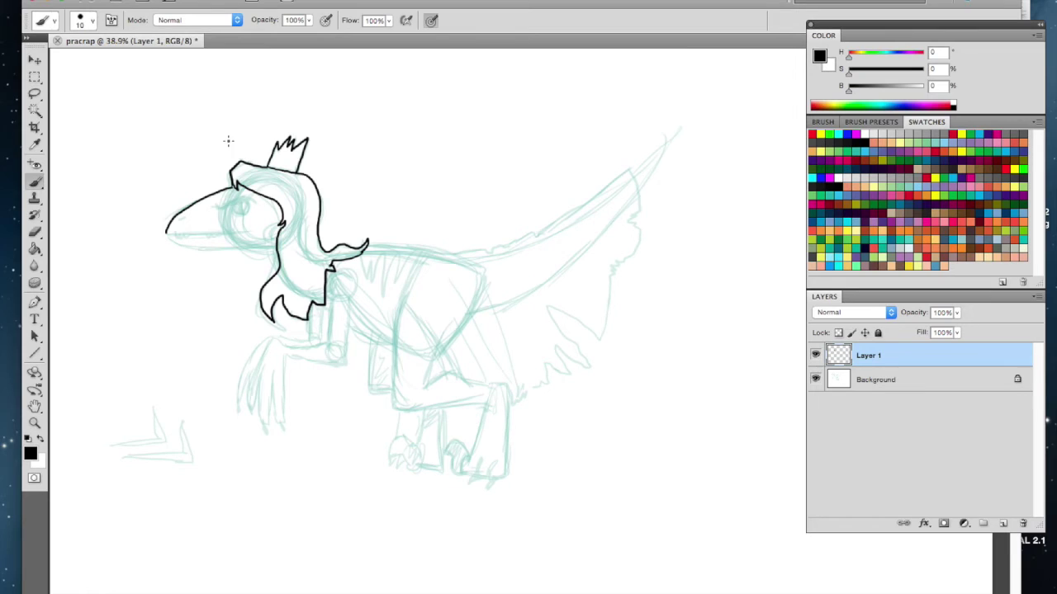
- Ink the mouth line, lower jaw and throat, plus the eye with its slit pupil and brow and the nostril
drag(164, 235, 261, 228)
drag(169, 237, 259, 245)
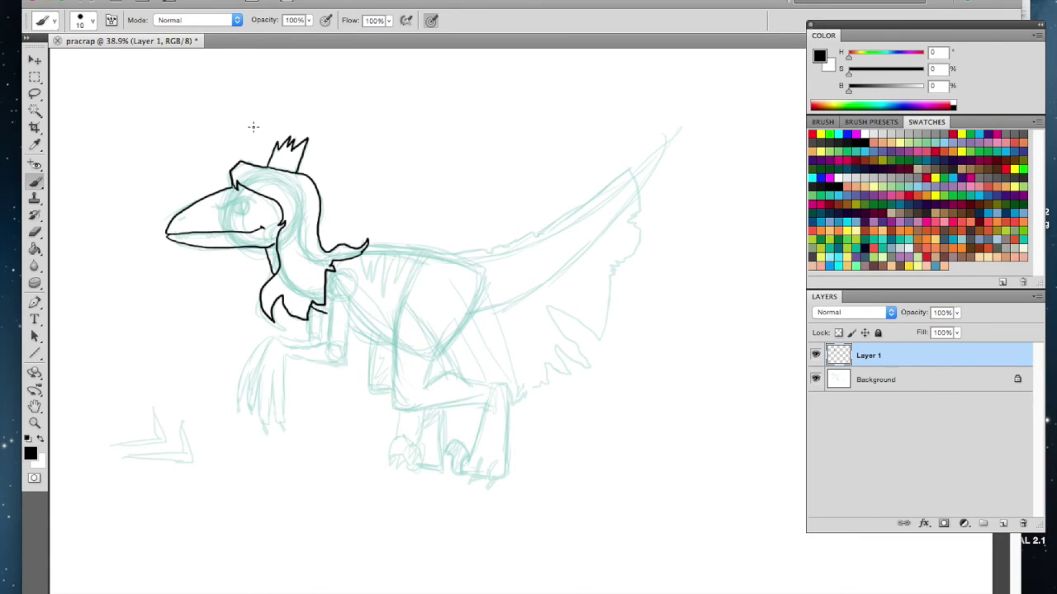
drag(239, 203, 241, 199)
drag(214, 203, 228, 203)
- Ink the stripe marks on the front of the back, and outline the back and tail with jagged feather edges
mouse_move(364, 252)
mouse_down()
mouse_move(369, 277)
mouse_move(395, 254)
mouse_move(400, 277)
mouse_move(409, 253)
mouse_up()
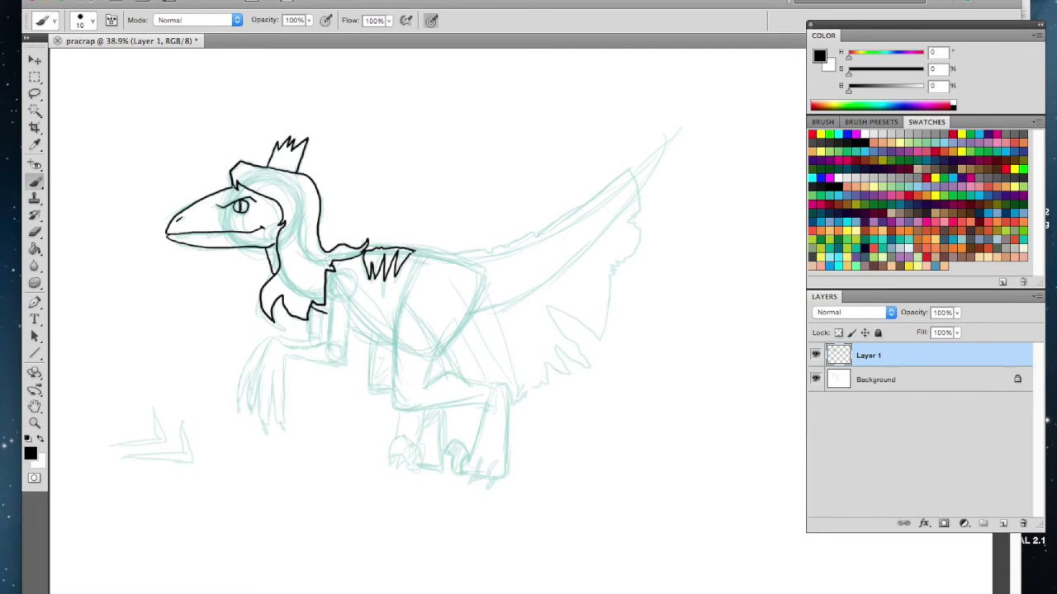
mouse_move(430, 248)
mouse_down()
mouse_move(491, 253)
mouse_move(534, 235)
mouse_move(628, 172)
mouse_move(633, 255)
mouse_move(612, 260)
mouse_move(596, 338)
mouse_move(545, 306)
mouse_move(582, 365)
mouse_move(547, 342)
mouse_move(557, 372)
mouse_move(511, 400)
mouse_up()
drag(421, 259, 403, 294)
mouse_move(635, 169)
mouse_down()
mouse_move(676, 123)
mouse_move(633, 194)
mouse_up()
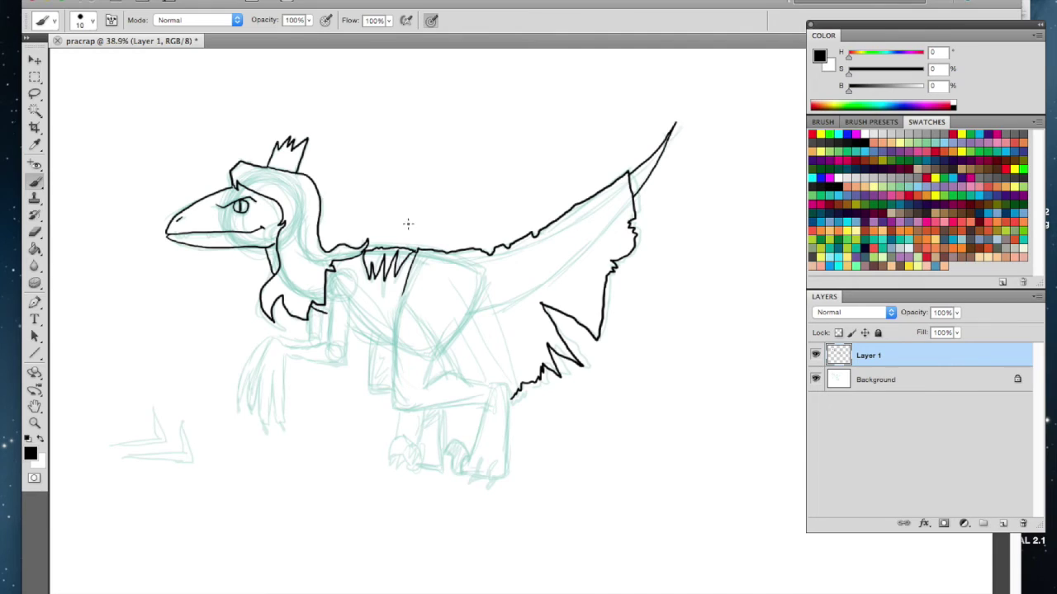
- Ink both front arms and their long-fingered hands, adding small feather points at the shoulder and dark claw tips
drag(342, 336, 366, 290)
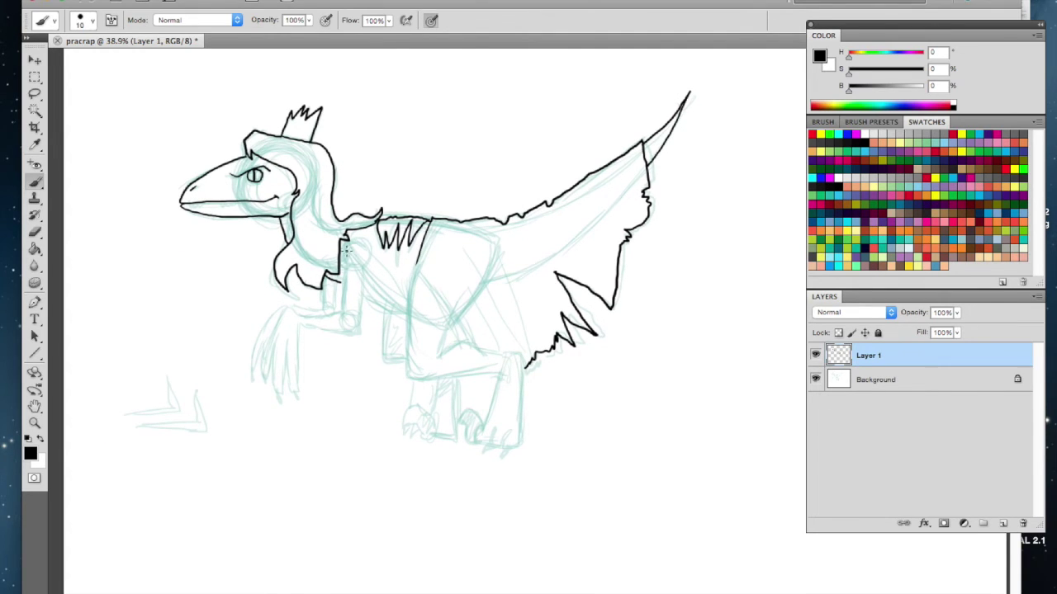
mouse_move(346, 241)
mouse_down()
mouse_move(345, 313)
mouse_move(286, 310)
mouse_move(262, 351)
mouse_move(261, 378)
mouse_move(277, 335)
mouse_move(278, 395)
mouse_move(288, 338)
mouse_move(298, 383)
mouse_up()
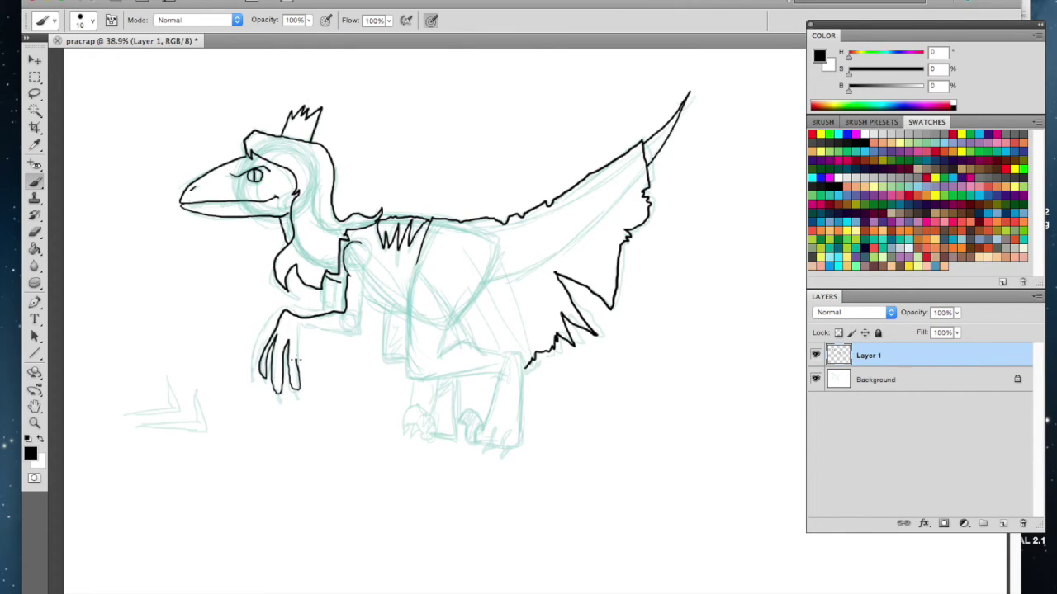
mouse_move(307, 328)
mouse_down()
mouse_move(359, 334)
mouse_move(364, 279)
mouse_up()
mouse_move(358, 241)
mouse_down()
mouse_move(356, 289)
mouse_move(319, 278)
mouse_move(333, 285)
mouse_move(319, 309)
mouse_move(269, 310)
mouse_move(252, 374)
mouse_move(262, 347)
mouse_up()
drag(270, 388, 264, 333)
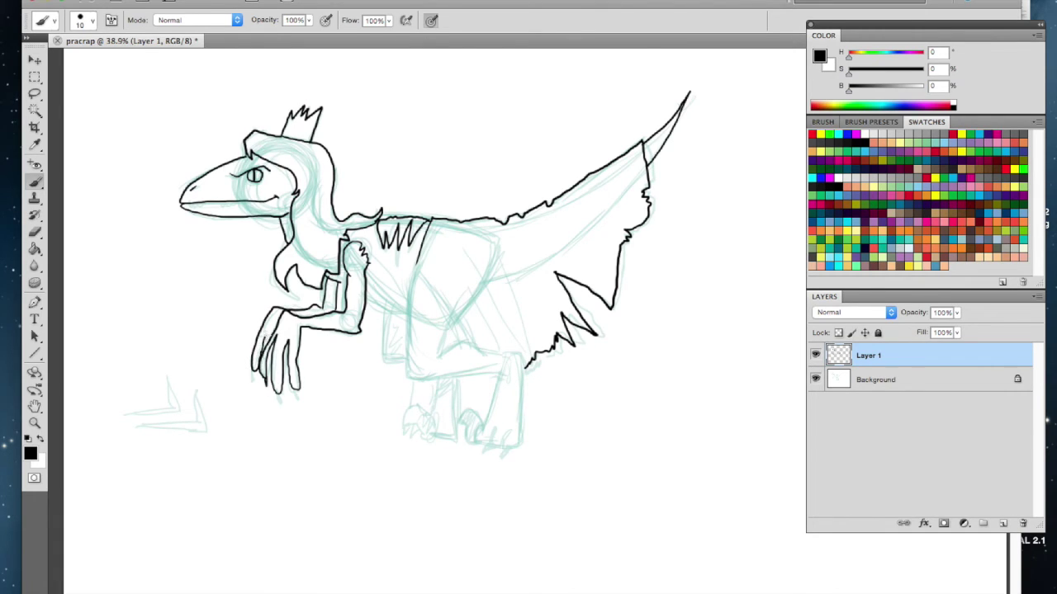
drag(298, 386, 301, 396)
- Ink the belly line and the near hind leg from the hip and thigh down to the heel
drag(365, 302, 406, 315)
drag(436, 221, 403, 295)
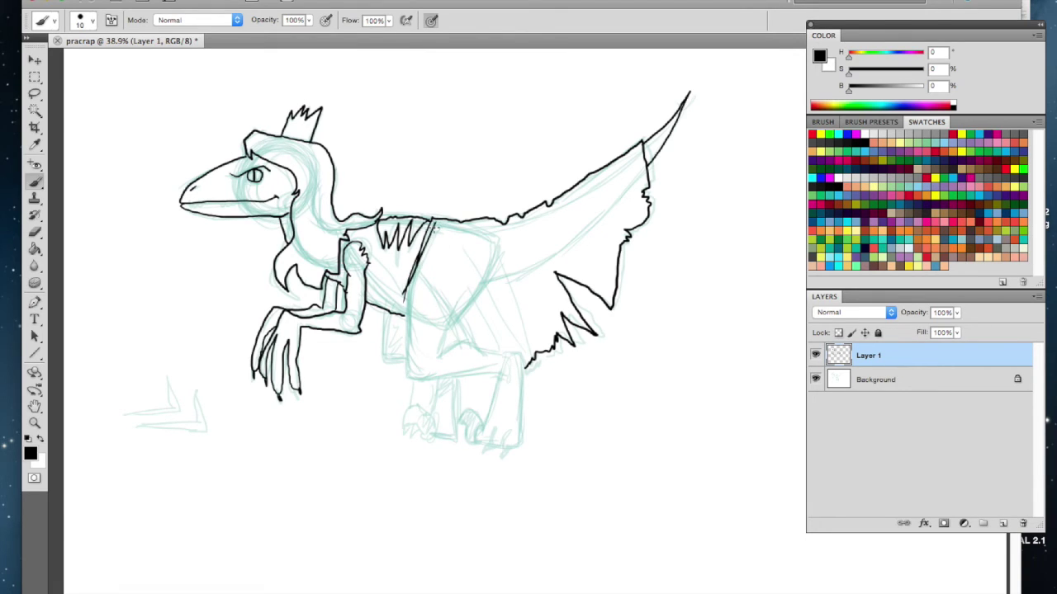
mouse_move(417, 279)
mouse_down()
mouse_move(464, 341)
mouse_move(407, 294)
mouse_move(403, 372)
mouse_move(499, 373)
mouse_up()
mouse_move(453, 315)
mouse_down()
mouse_move(436, 357)
mouse_move(474, 345)
mouse_move(511, 355)
mouse_move(520, 384)
mouse_move(513, 447)
mouse_up()
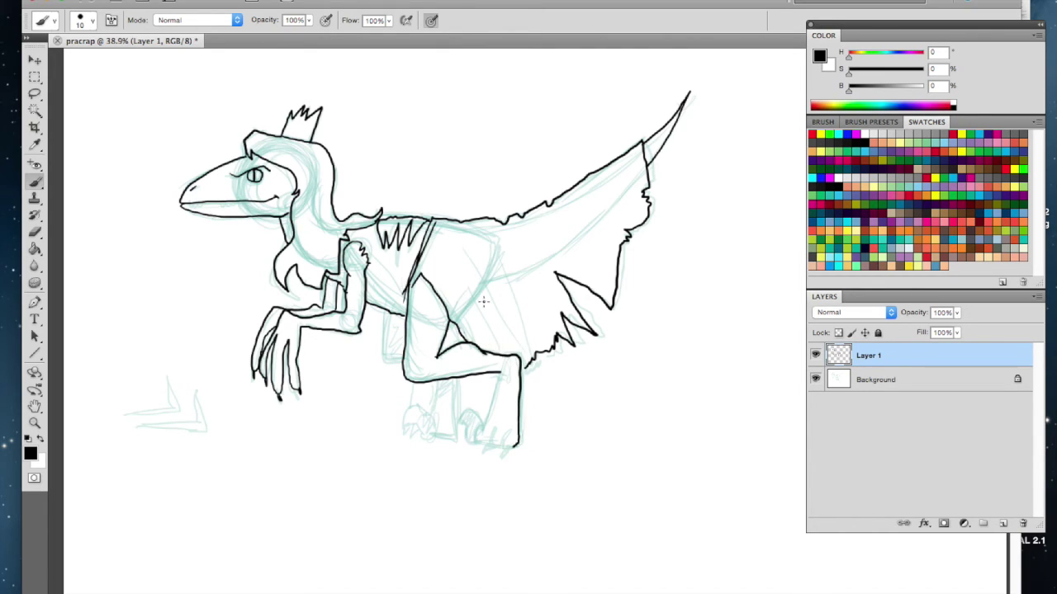
- Ink the clawed feet and the visible parts of the far hind leg, hatching the raised sickle claws dark
mouse_move(495, 391)
mouse_down()
mouse_move(481, 422)
mouse_move(468, 408)
mouse_move(457, 423)
mouse_move(467, 419)
mouse_move(465, 438)
mouse_move(500, 422)
mouse_move(493, 445)
mouse_move(516, 432)
mouse_move(509, 424)
mouse_move(502, 456)
mouse_up()
click(511, 423)
mouse_move(439, 385)
mouse_down()
mouse_move(430, 410)
mouse_move(401, 426)
mouse_move(424, 438)
mouse_move(431, 417)
mouse_move(437, 434)
mouse_move(454, 433)
mouse_up()
drag(456, 383, 454, 436)
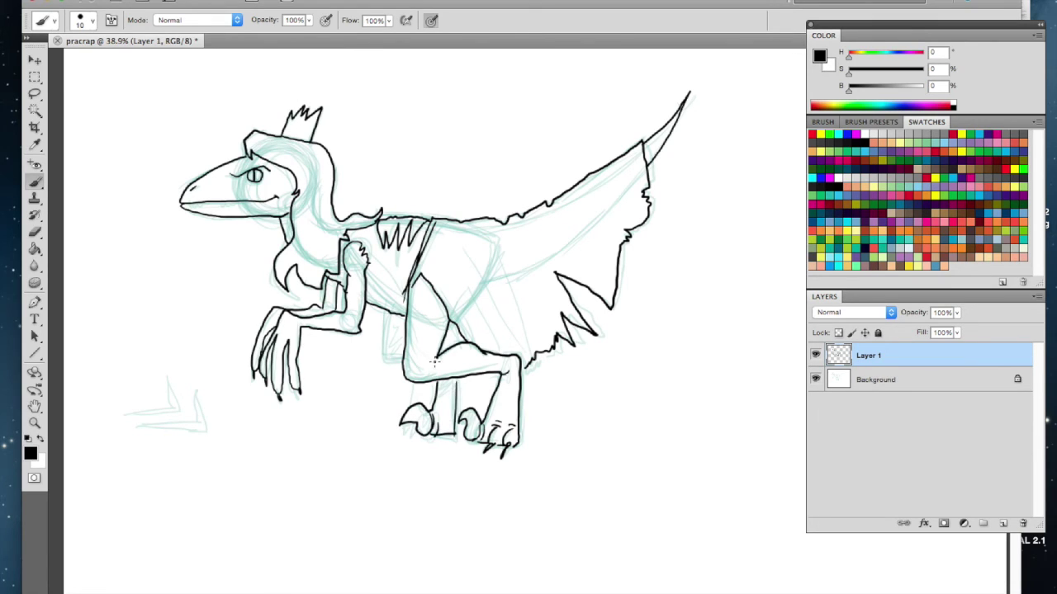
mouse_move(388, 310)
mouse_down()
mouse_move(388, 348)
mouse_move(402, 359)
mouse_up()
mouse_move(413, 410)
mouse_down()
mouse_move(424, 431)
mouse_move(473, 438)
mouse_up()
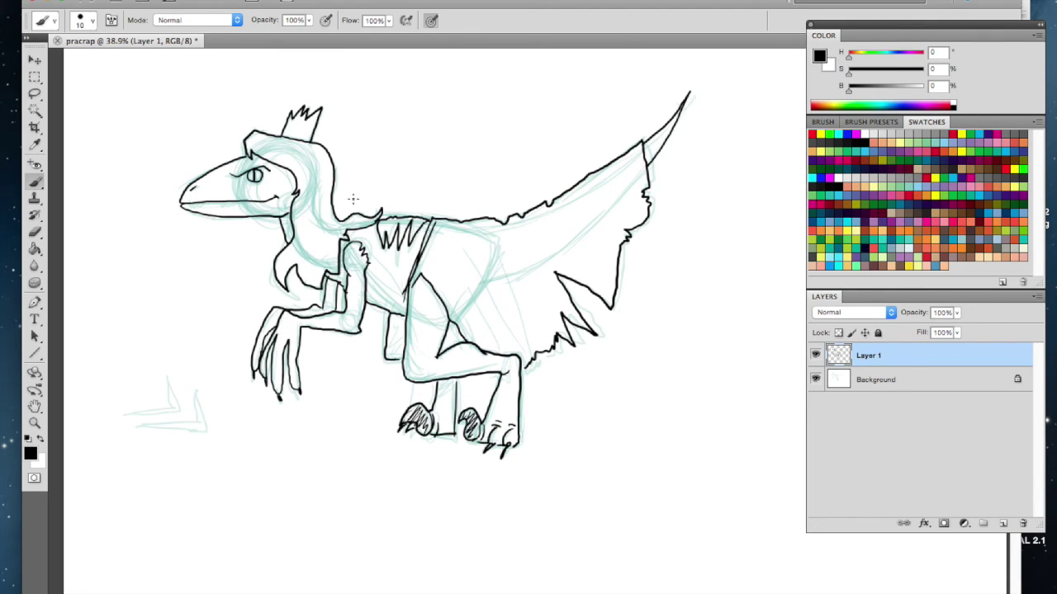
- Ink contour lines inside the neck and redo the teeth as small points rising from the mouth line
mouse_move(310, 183)
mouse_down()
mouse_move(306, 226)
mouse_move(314, 212)
mouse_move(303, 241)
mouse_move(316, 243)
mouse_move(318, 181)
mouse_up()
drag(183, 195, 196, 200)
drag(233, 207, 191, 206)
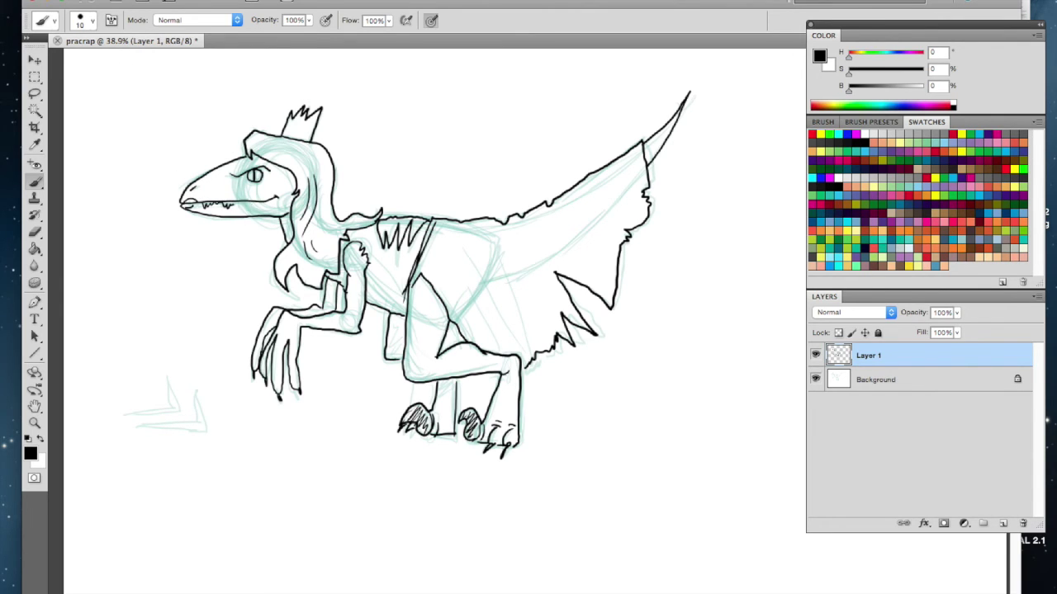
click(162, 9)
click(157, 2)
click(157, 18)
click(157, 2)
click(165, 21)
- Ink the angular sketch marks in front of the dinosaur as thin bent limbs with clawed ends
mouse_move(124, 422)
mouse_down()
mouse_move(203, 415)
mouse_move(203, 379)
mouse_move(208, 425)
mouse_move(124, 428)
mouse_move(121, 419)
mouse_move(183, 407)
mouse_move(167, 383)
mouse_move(170, 405)
mouse_move(114, 414)
mouse_move(129, 433)
mouse_move(81, 435)
mouse_move(147, 440)
mouse_move(142, 451)
mouse_move(67, 444)
mouse_move(69, 426)
mouse_move(122, 399)
mouse_move(82, 419)
mouse_up()
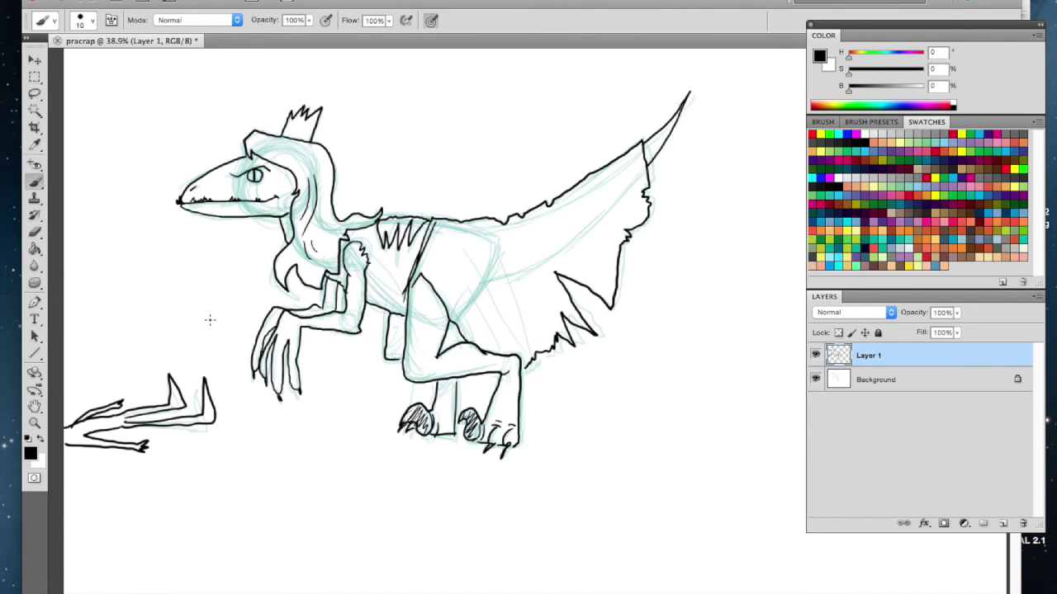
drag(194, 310, 152, 348)
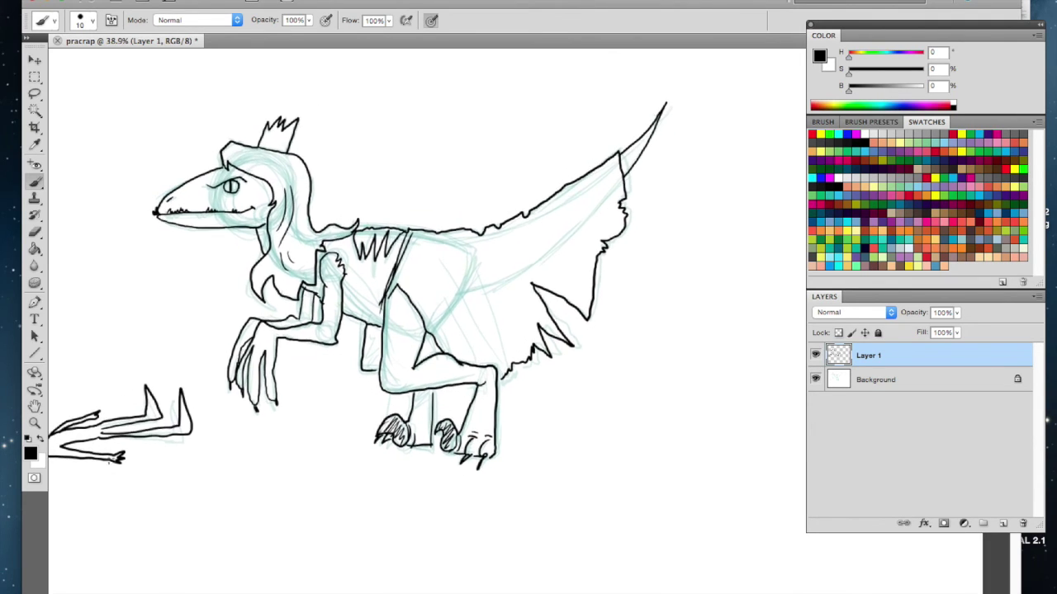
- Paint a light green wash across the Background layer behind the line art using a 500 px brush at 47% opacity
click(846, 381)
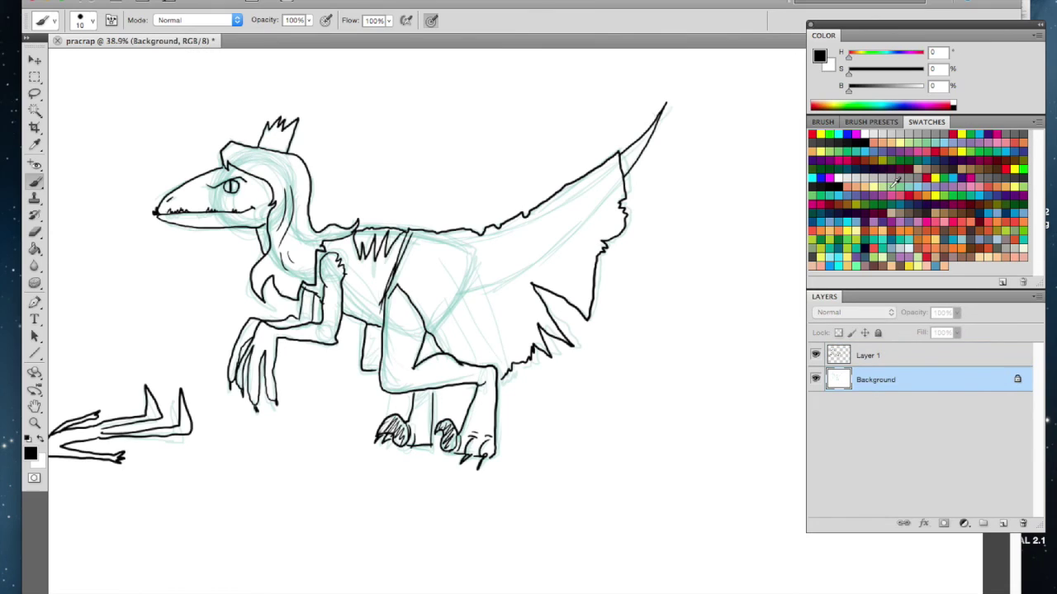
click(888, 182)
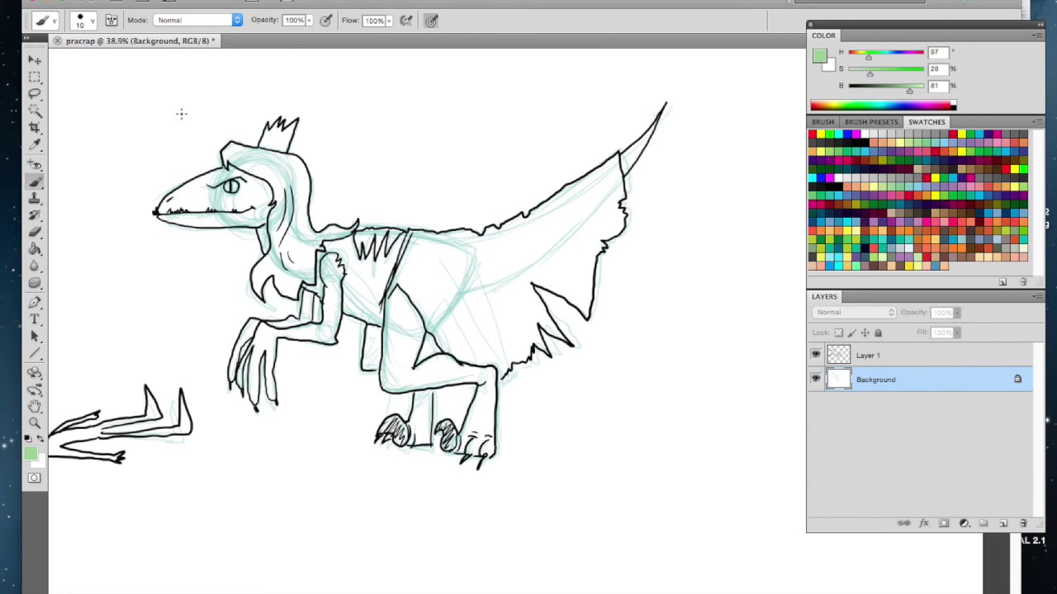
key(bracketright)
key(bracketright)
key(bracketright)
key(bracketright)
key(bracketright)
key(bracketright)
key(bracketright)
key(bracketright)
key(bracketright)
key(bracketright)
key(bracketright)
key(bracketright)
key(bracketright)
key(bracketright)
key(bracketright)
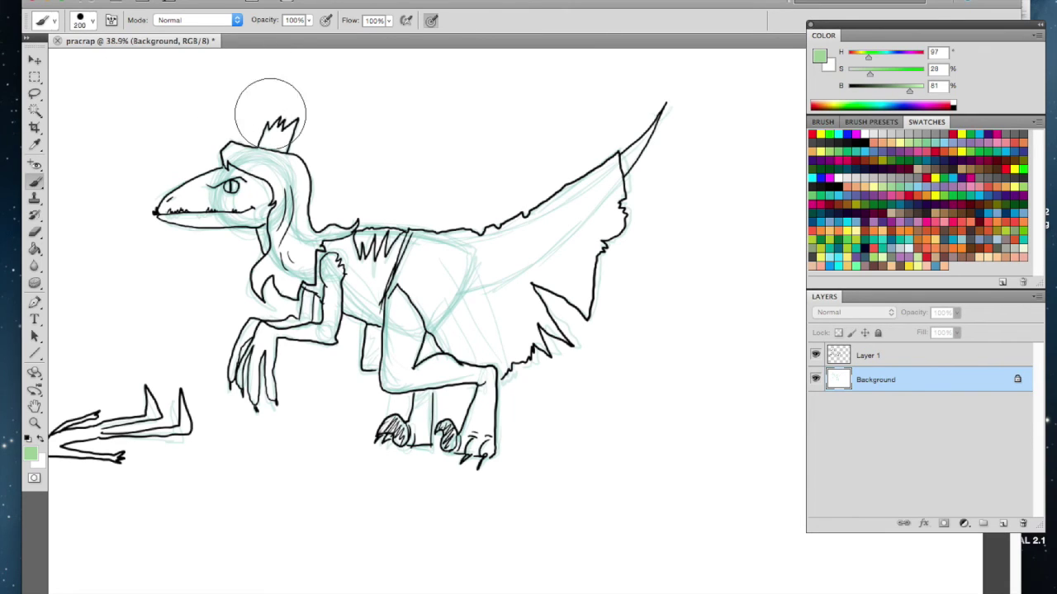
click(308, 20)
drag(282, 39, 270, 35)
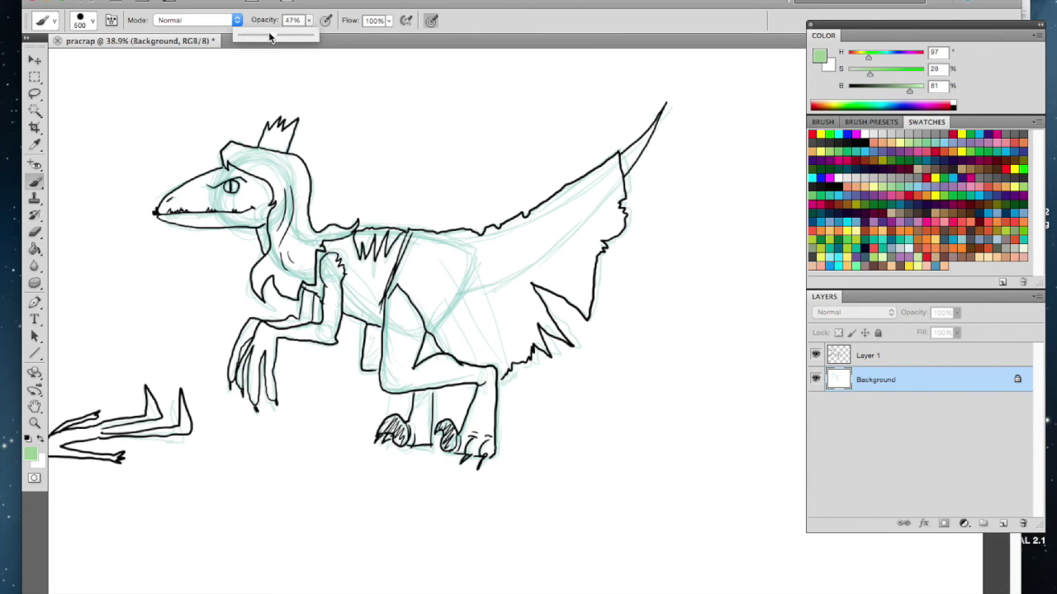
mouse_move(201, 118)
mouse_down()
mouse_move(160, 235)
mouse_move(310, 260)
mouse_move(285, 341)
mouse_move(504, 361)
mouse_move(574, 383)
mouse_move(415, 232)
mouse_move(519, 216)
mouse_move(551, 394)
mouse_move(598, 222)
mouse_move(355, 127)
mouse_move(68, 136)
mouse_move(109, 285)
mouse_move(69, 342)
mouse_move(219, 367)
mouse_move(67, 446)
mouse_move(531, 472)
mouse_move(608, 450)
mouse_move(717, 261)
mouse_move(712, 110)
mouse_move(442, 80)
mouse_move(648, 274)
mouse_move(348, 438)
mouse_move(94, 449)
mouse_up()
mouse_move(226, 325)
mouse_down()
mouse_move(284, 326)
mouse_move(293, 336)
mouse_move(260, 332)
mouse_up()
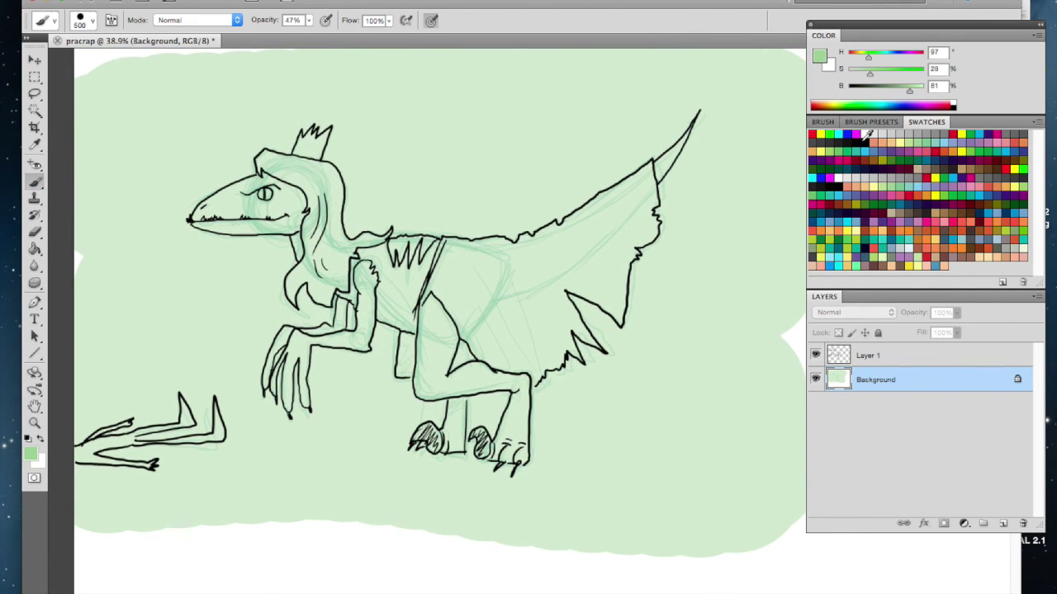
- With a 9 px black brush, draw a small heart and handwrite "XPwebcomic.com" below the tail
click(863, 141)
key(bracketleft)
key(bracketleft)
key(bracketleft)
key(bracketleft)
key(bracketleft)
key(bracketleft)
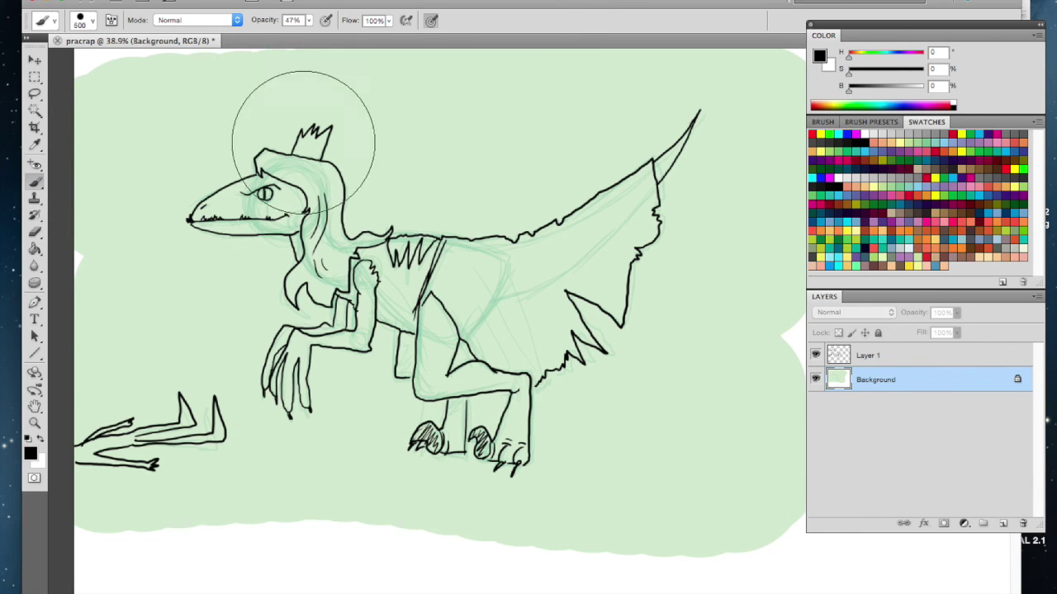
key(bracketleft)
key(bracketleft)
key(bracketleft)
key(bracketleft)
key(bracketleft)
key(bracketleft)
key(bracketleft)
key(bracketleft)
key(bracketleft)
key(bracketleft)
key(bracketleft)
key(bracketleft)
key(bracketleft)
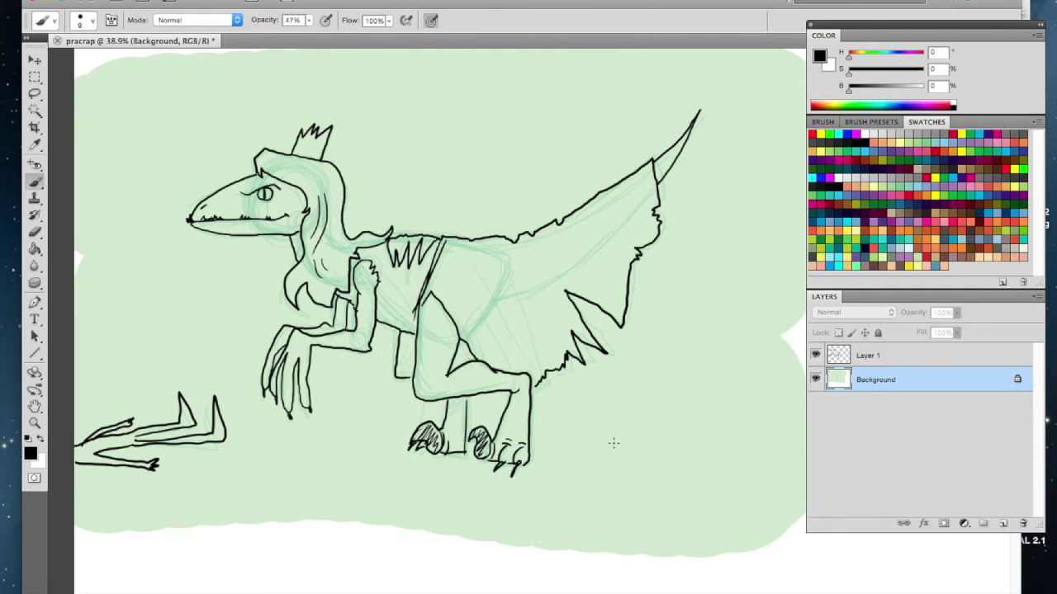
mouse_move(600, 459)
mouse_down()
mouse_move(597, 441)
mouse_move(582, 494)
mouse_up()
mouse_move(585, 468)
mouse_down()
mouse_move(570, 497)
mouse_move(637, 464)
mouse_move(677, 469)
mouse_move(748, 445)
mouse_up()
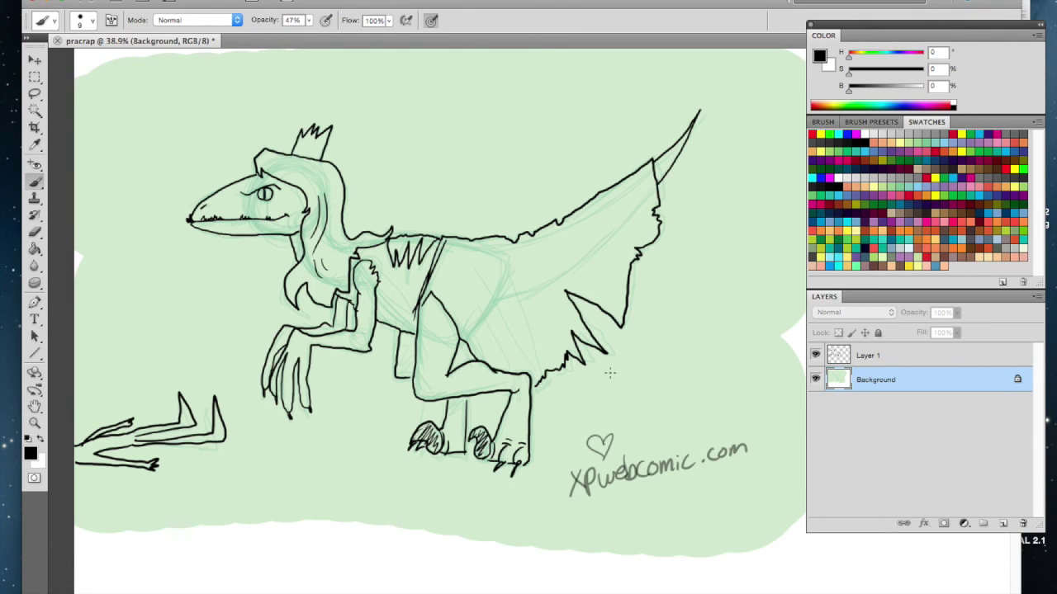
- Draw curling decorative swirls above the handwritten web address and underline the address
mouse_move(603, 399)
mouse_down()
mouse_move(643, 383)
mouse_move(674, 350)
mouse_move(685, 350)
mouse_move(700, 390)
mouse_move(740, 382)
mouse_up()
mouse_move(647, 409)
mouse_down()
mouse_move(703, 403)
mouse_move(754, 371)
mouse_up()
drag(751, 300, 717, 297)
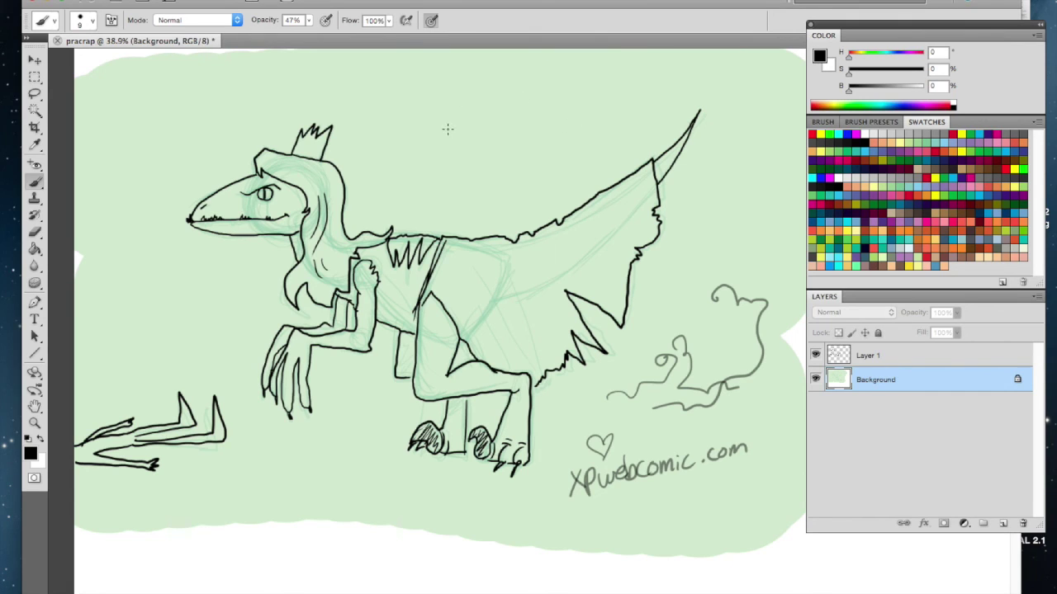
drag(570, 497, 689, 481)
- Handwrite the artist's signature name twice above the dinosaur's back and draw a small heart beside it
mouse_move(457, 84)
mouse_down()
mouse_move(459, 104)
mouse_move(523, 97)
mouse_up()
mouse_move(522, 80)
mouse_down()
mouse_move(507, 98)
mouse_move(525, 99)
mouse_up()
drag(526, 74, 530, 86)
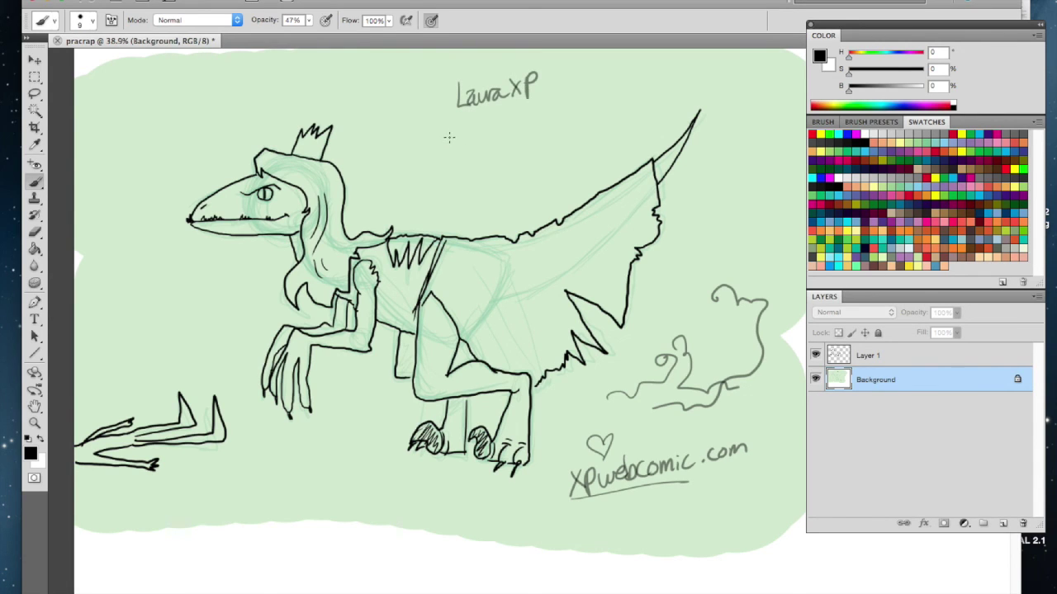
mouse_move(444, 133)
mouse_down()
mouse_move(534, 136)
mouse_move(557, 114)
mouse_move(571, 121)
mouse_move(591, 92)
mouse_move(598, 123)
mouse_up()
drag(598, 91, 600, 108)
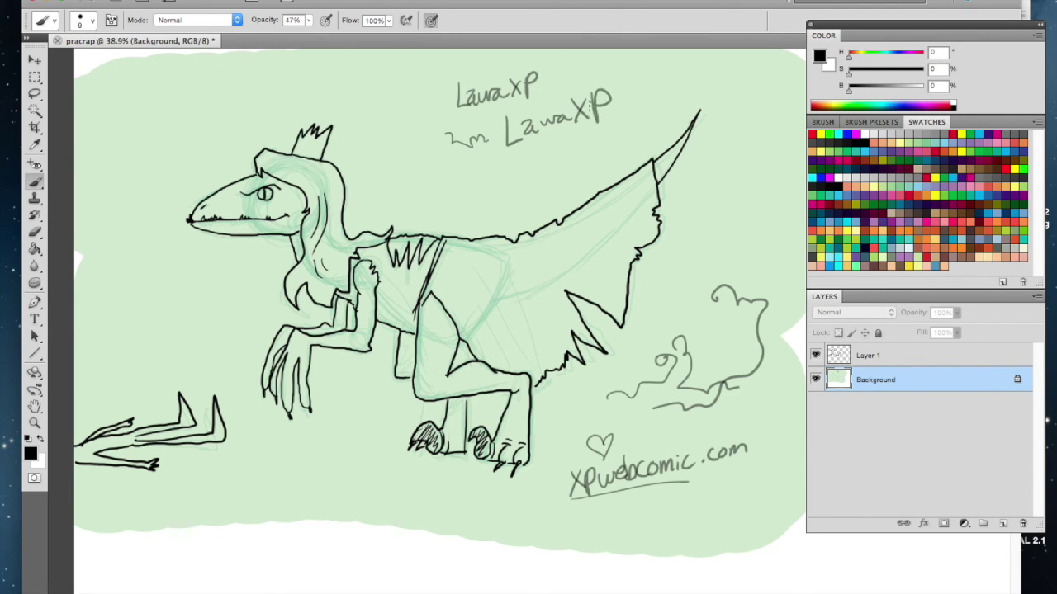
drag(386, 125, 386, 138)
- Colour the eye pale yellow and handwrite a name in the same yellow above the snout
click(876, 178)
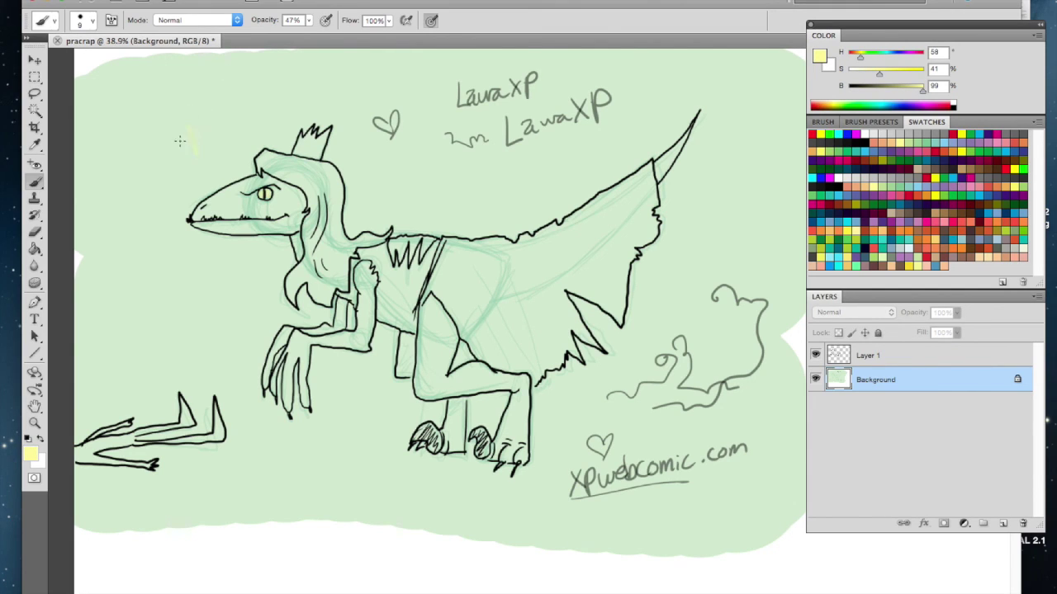
drag(235, 126, 256, 118)
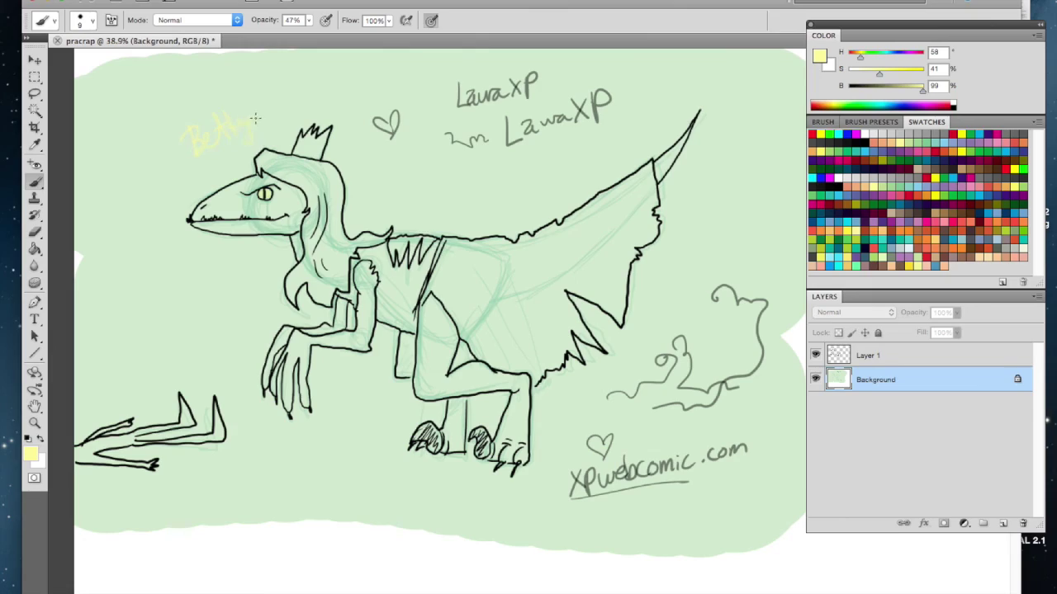